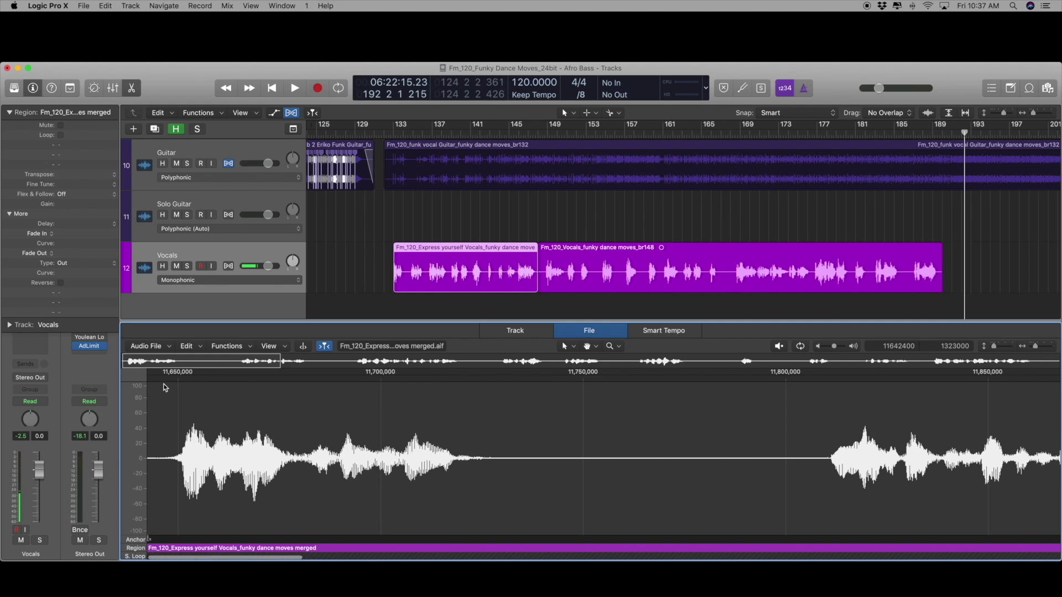
Solo the Vocals track and play the opening phrase of the merged "Express yourself" vocal region.
click(187, 266)
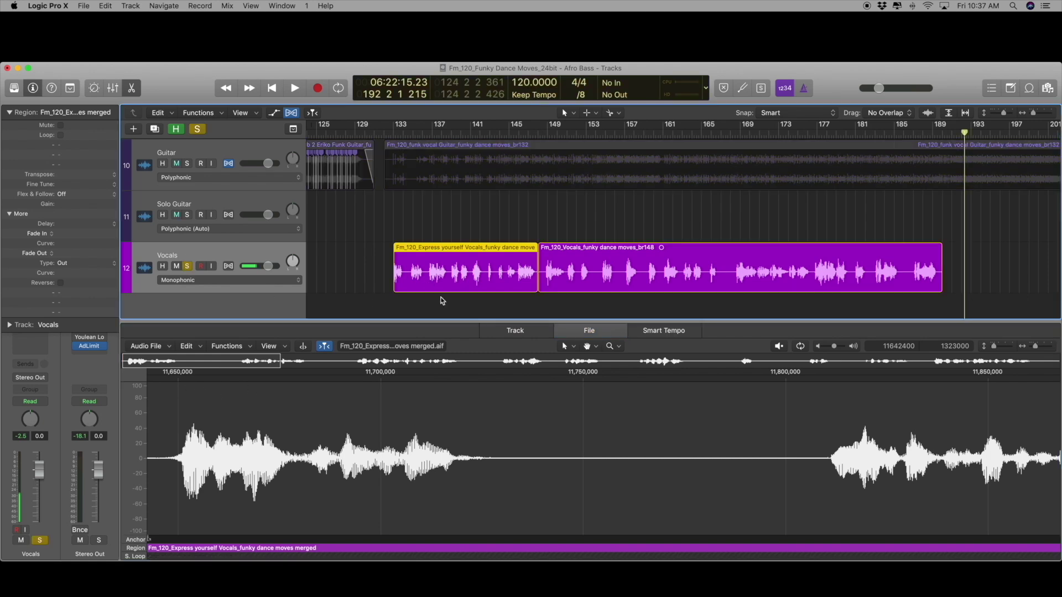
click(421, 292)
key(z)
key(super+Right)
key(super+Right)
key(super+Right)
key(super+Right)
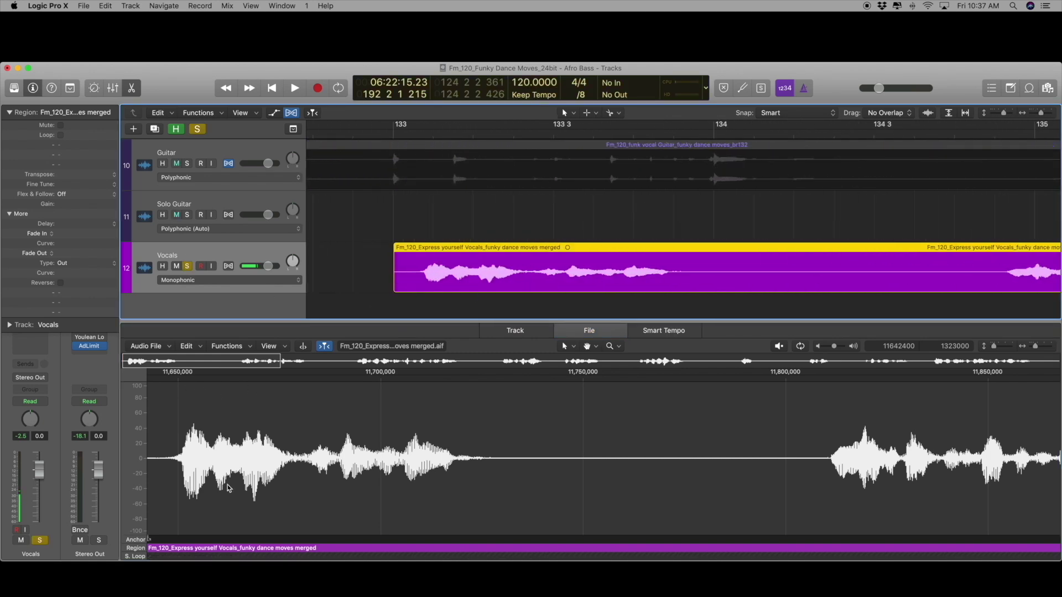
key(shift+space)
key(space)
key(space)
Apply a fade-in to the quiet lead-in just before the first vocal phrase and play it back.
click(149, 480)
drag(162, 478, 183, 473)
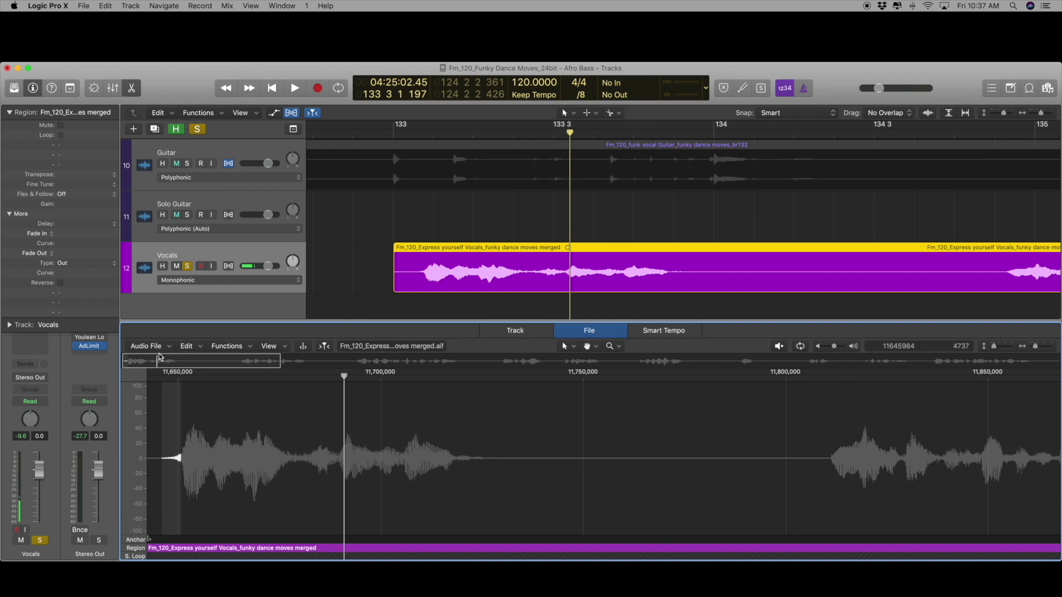
click(225, 349)
click(233, 379)
key(space)
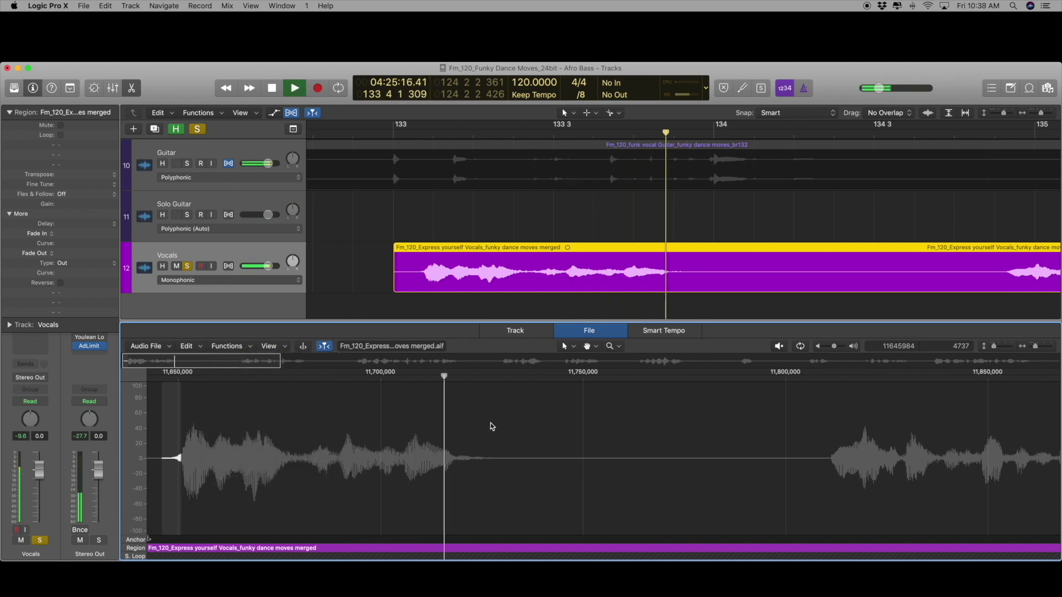
key(space)
Silence the noise in the gap between the first and second vocal phrases in the audio file.
scroll(616, 463, right, 10)
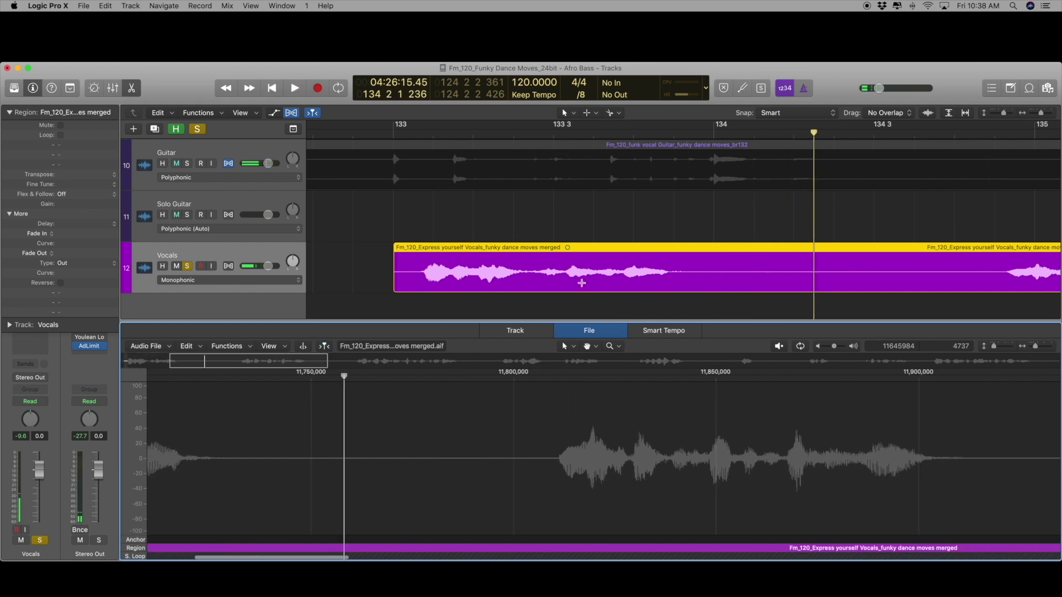
drag(557, 475, 218, 500)
click(228, 345)
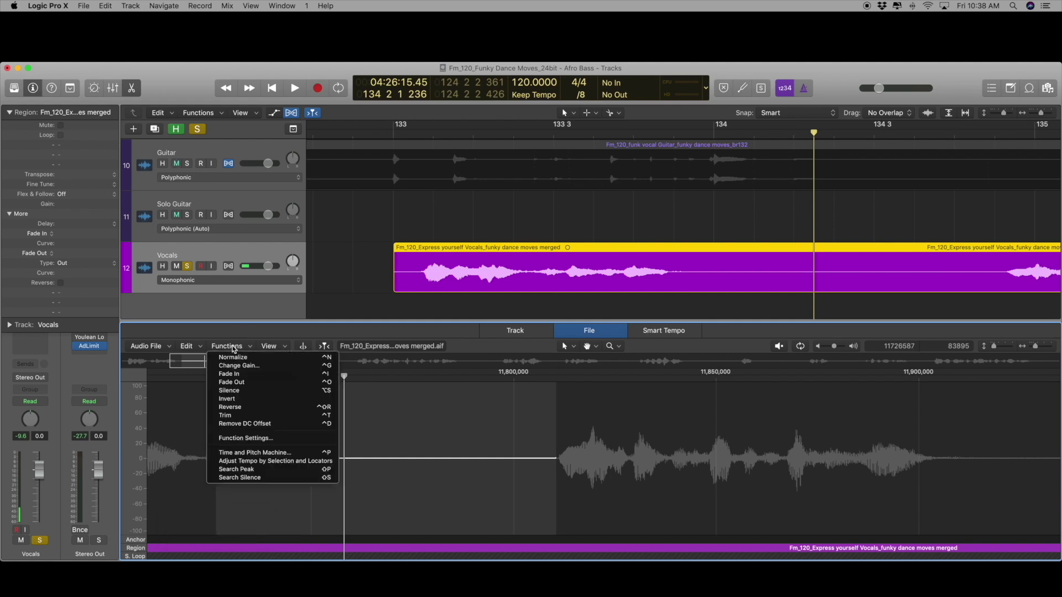
click(245, 391)
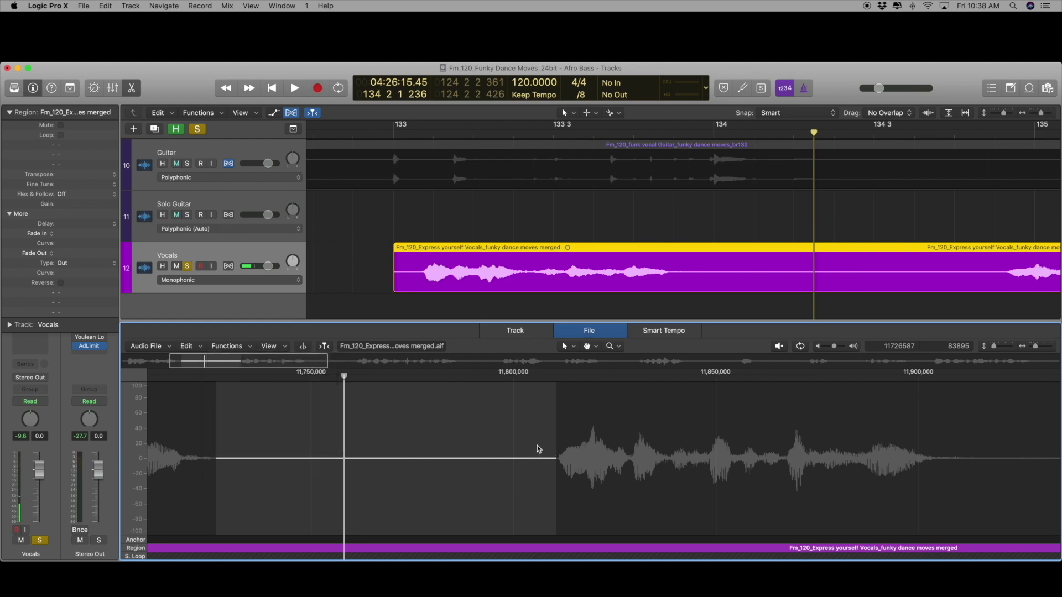
Apply a fade-out to the quiet tail of the first vocal phrase and listen to the transition into silence.
scroll(257, 463, left, 5)
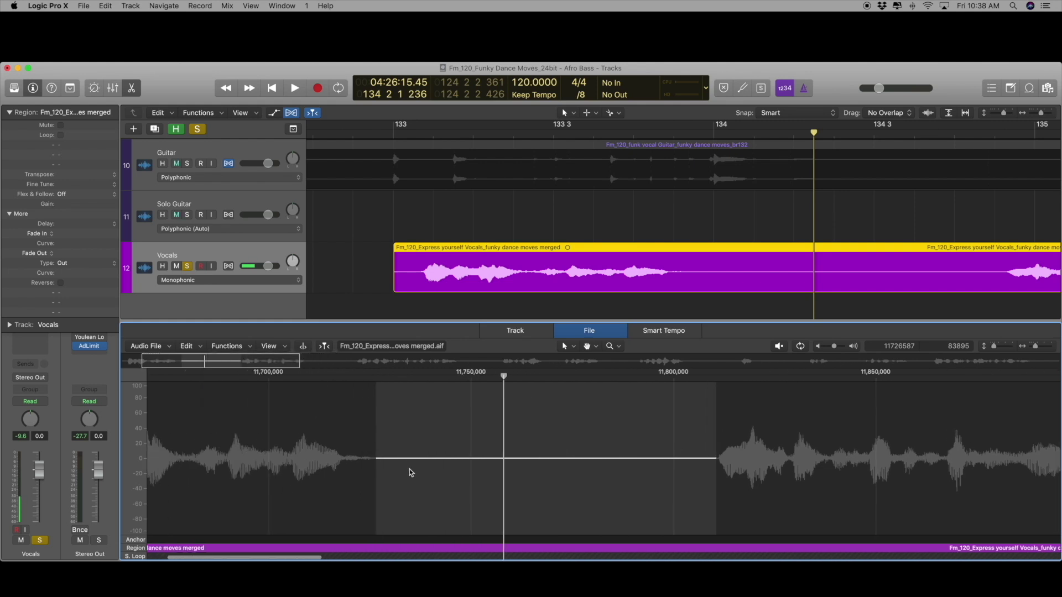
drag(381, 486, 347, 488)
click(236, 348)
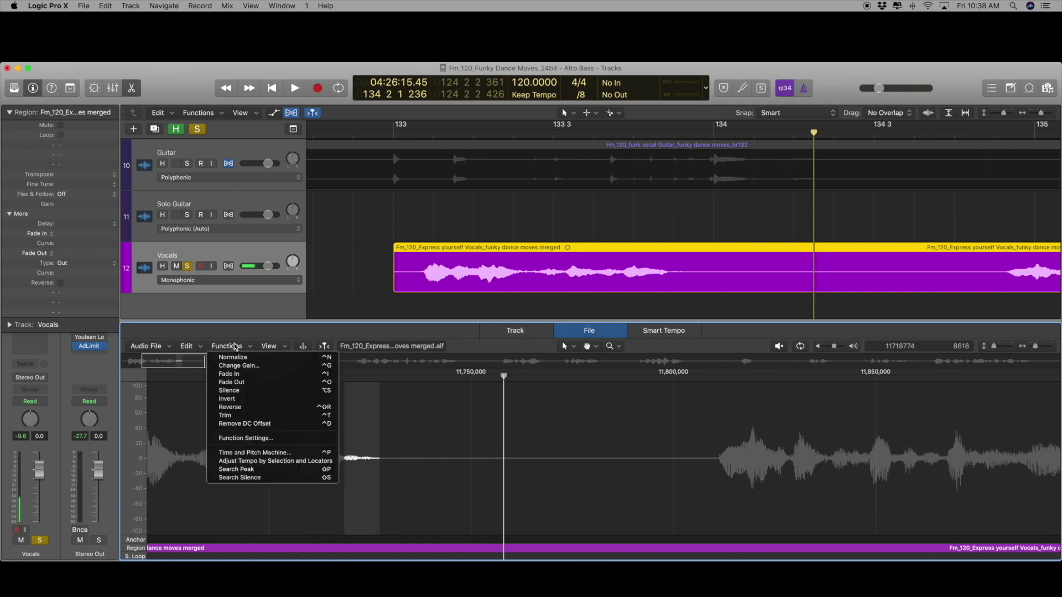
click(253, 383)
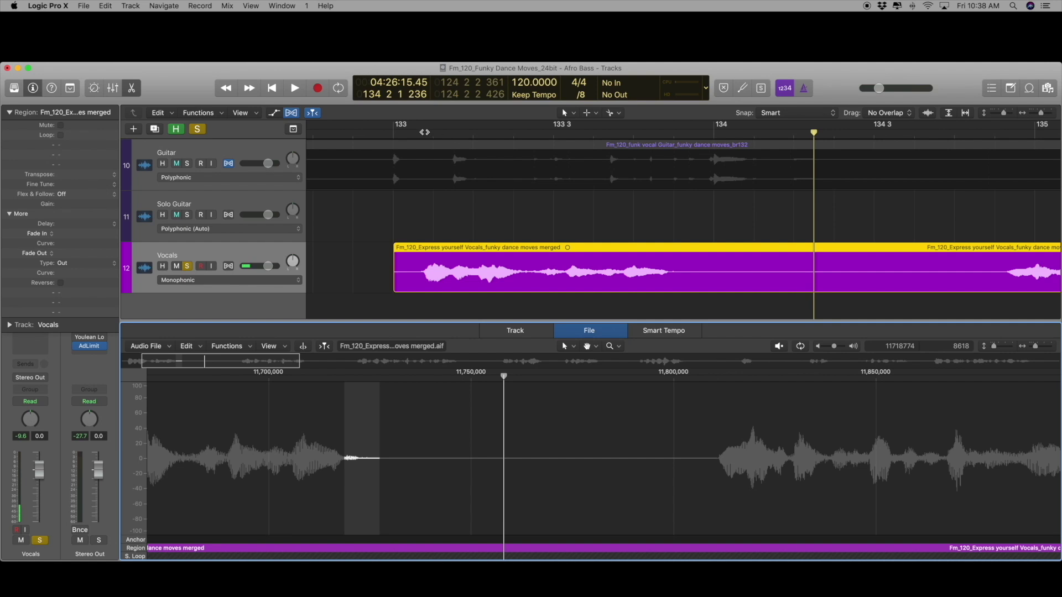
key(space)
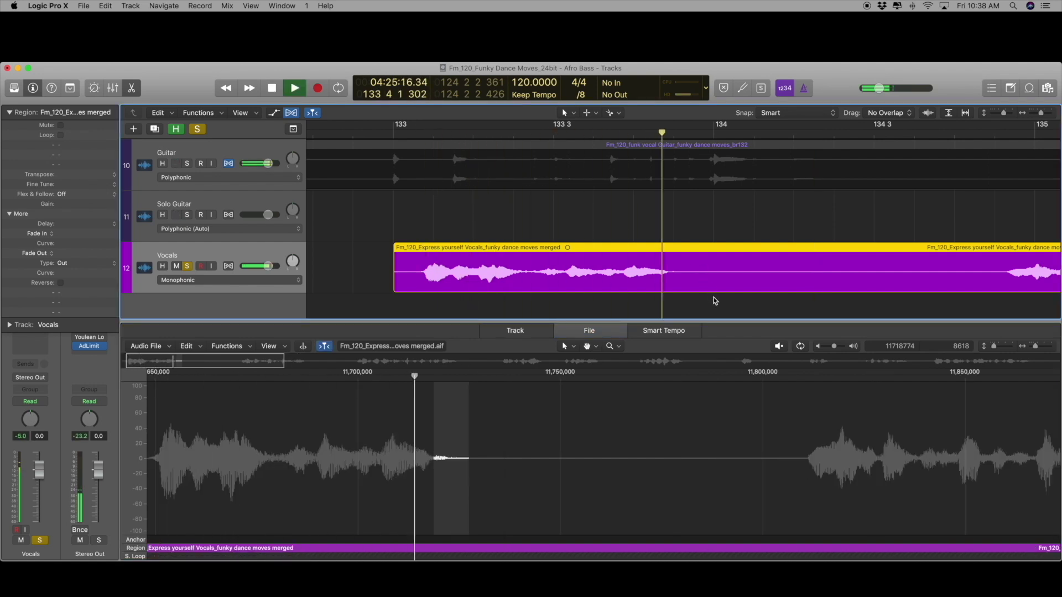
key(space)
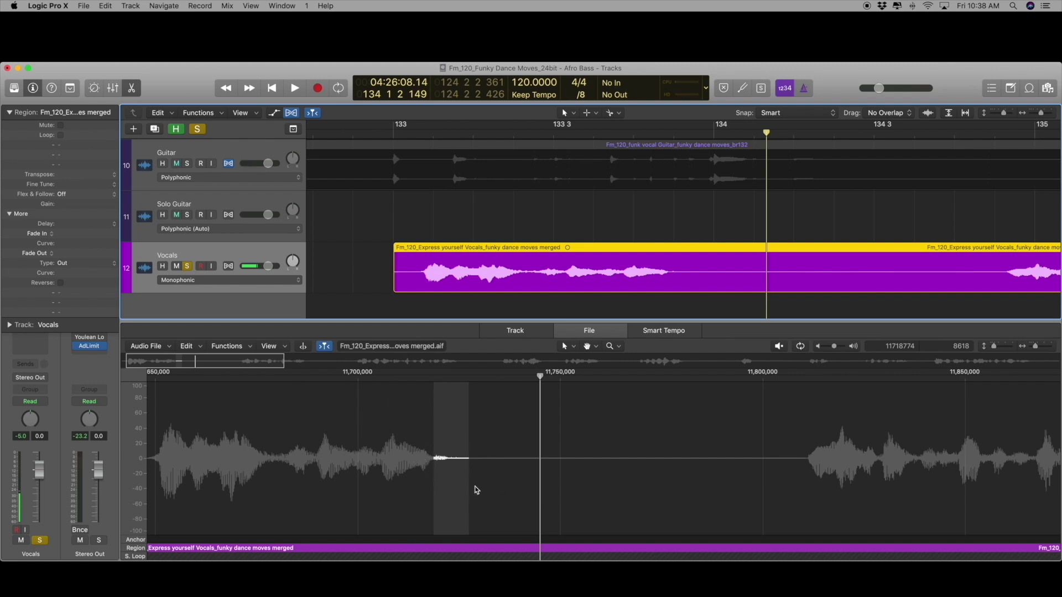
click(304, 385)
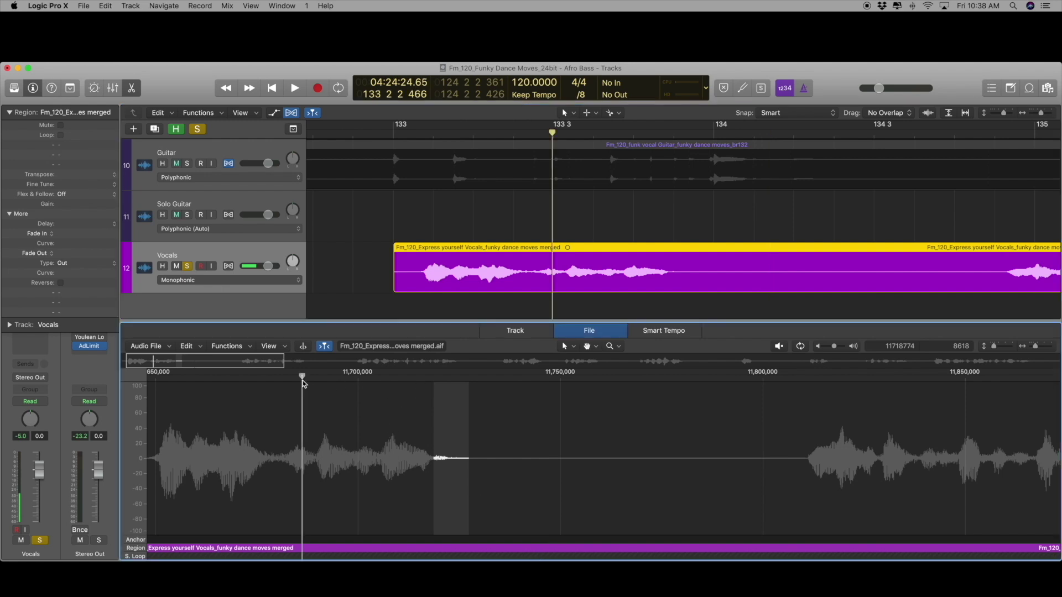
key(space)
key(space)
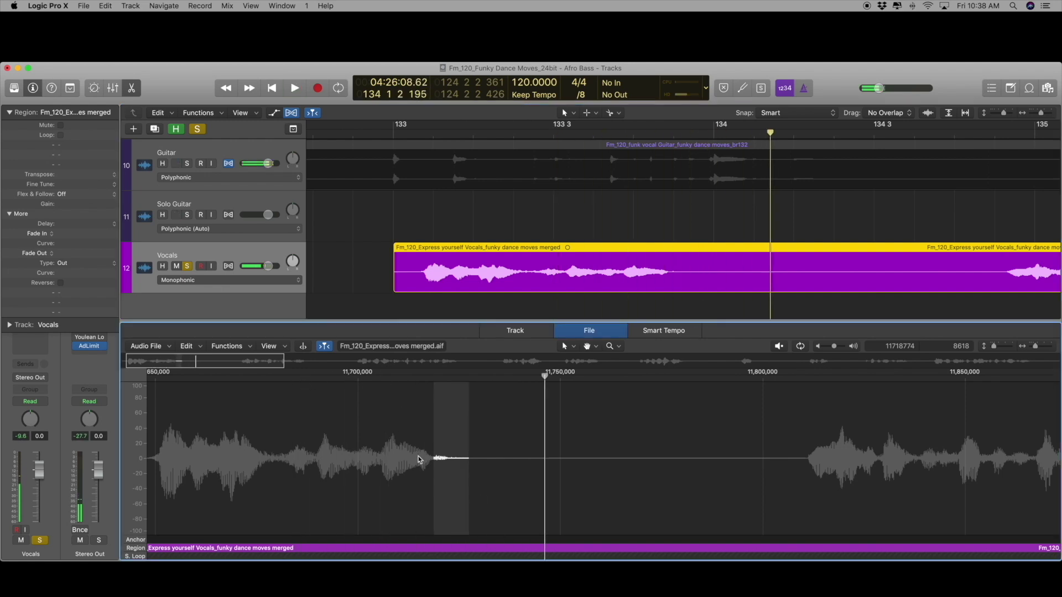
Play the second vocal phrase and its ending to check for noise in the gap that follows.
scroll(421, 452, right, 5)
key(space)
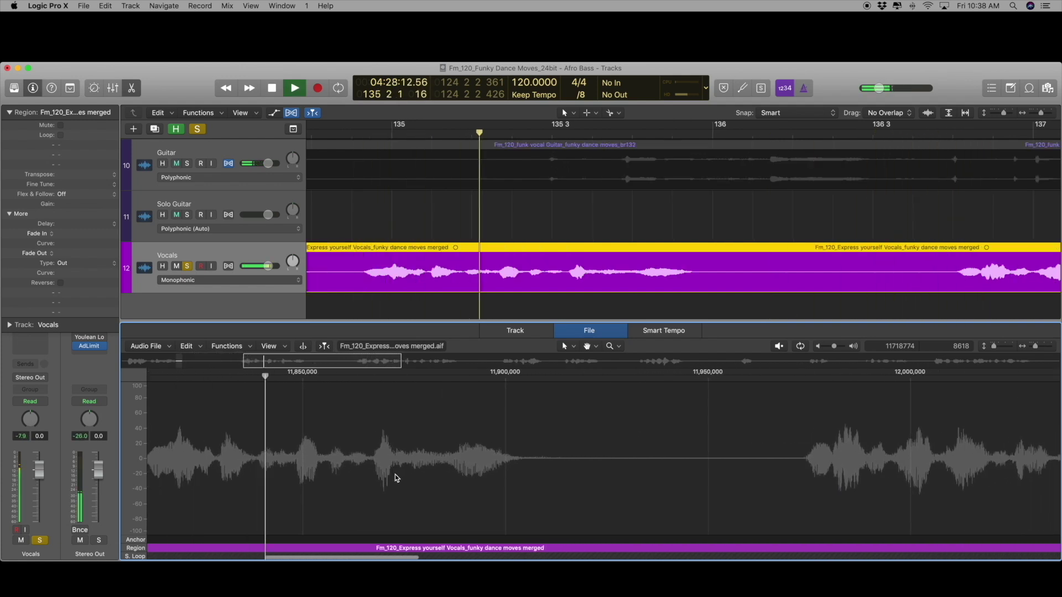
key(space)
click(427, 379)
key(space)
key(space)
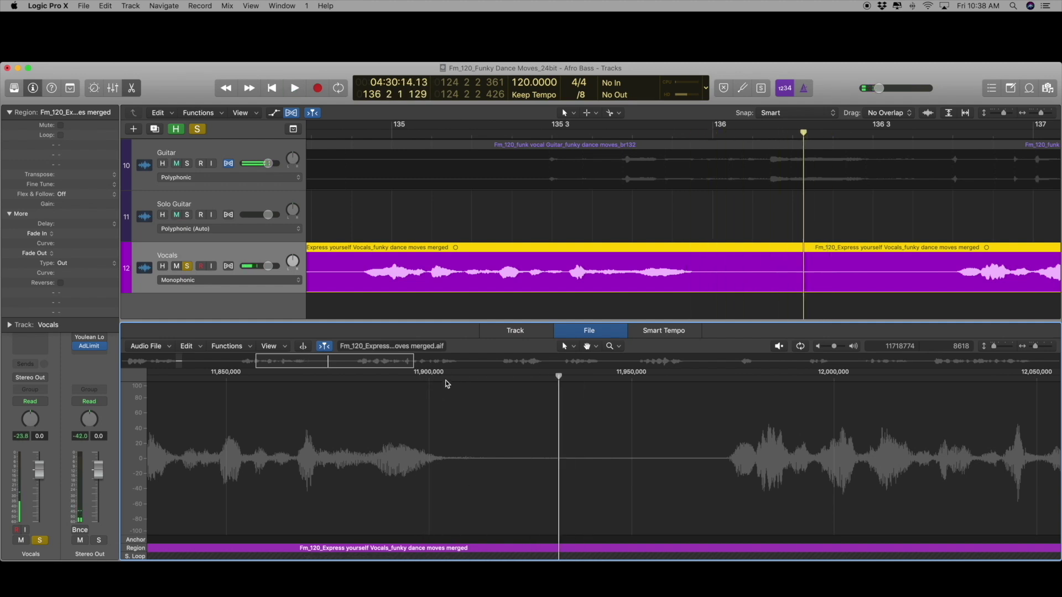
click(434, 381)
key(space)
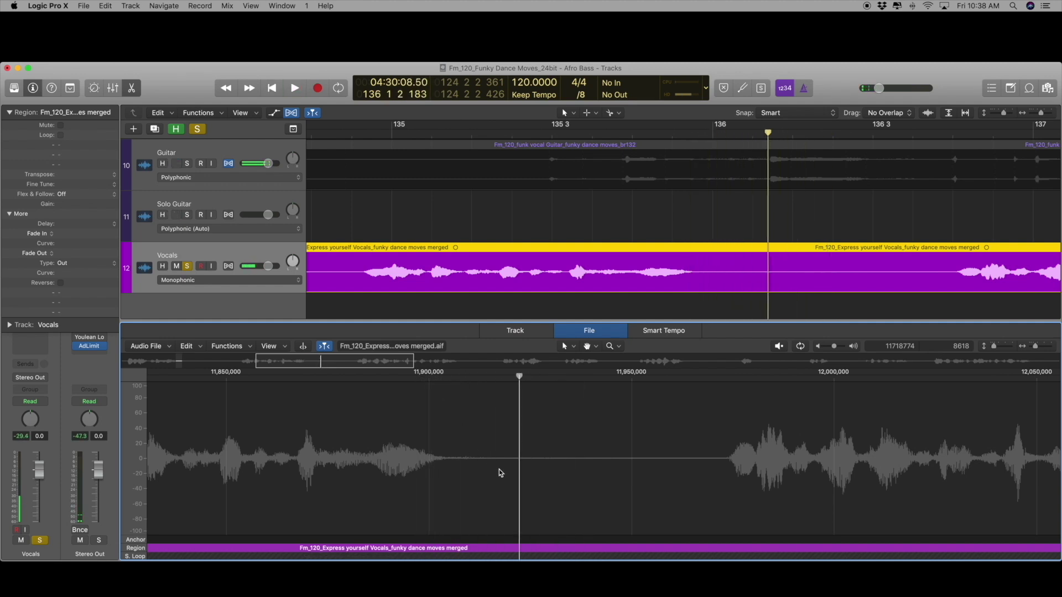
Try silencing the short noisy section right after the second vocal phrase and listen to the result.
drag(492, 470, 449, 464)
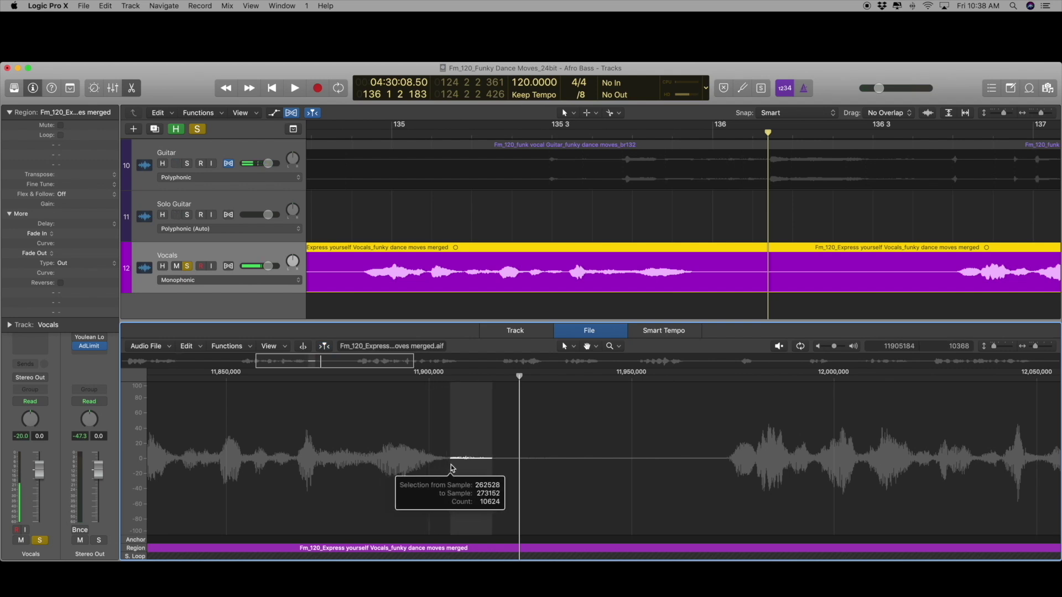
click(227, 346)
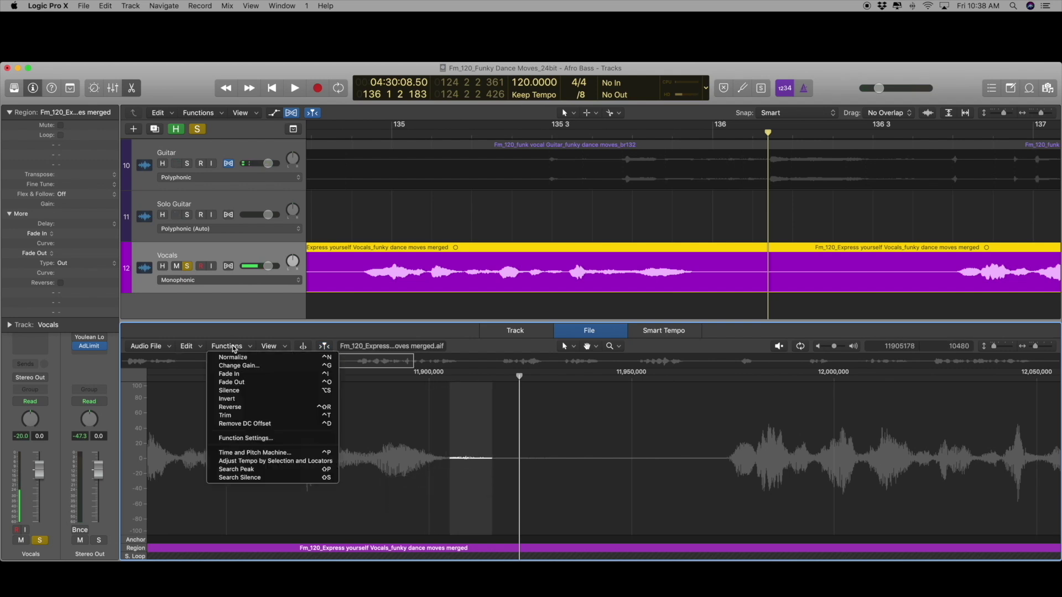
click(259, 395)
click(208, 381)
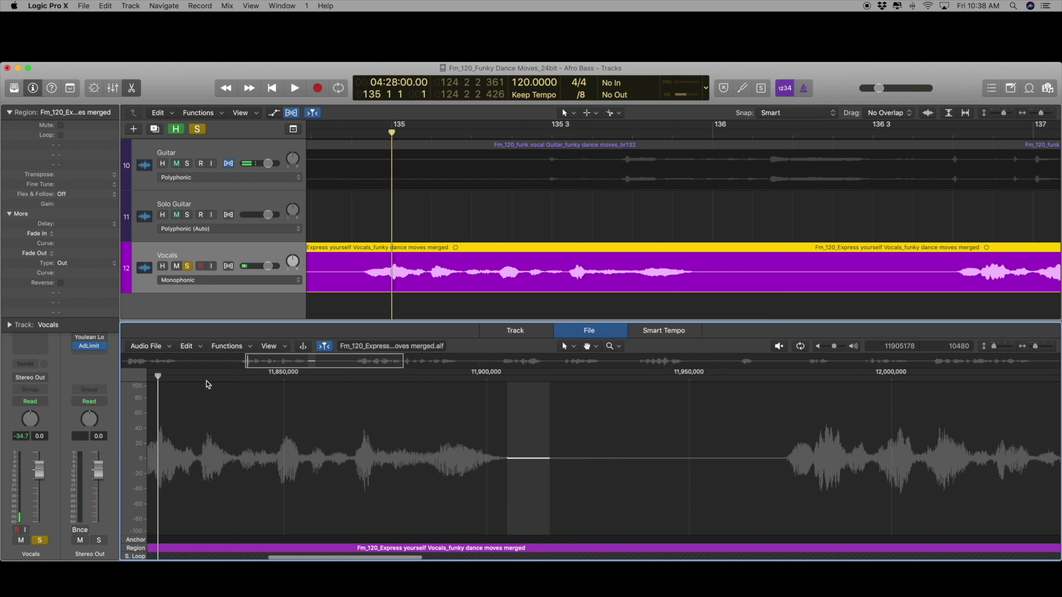
key(space)
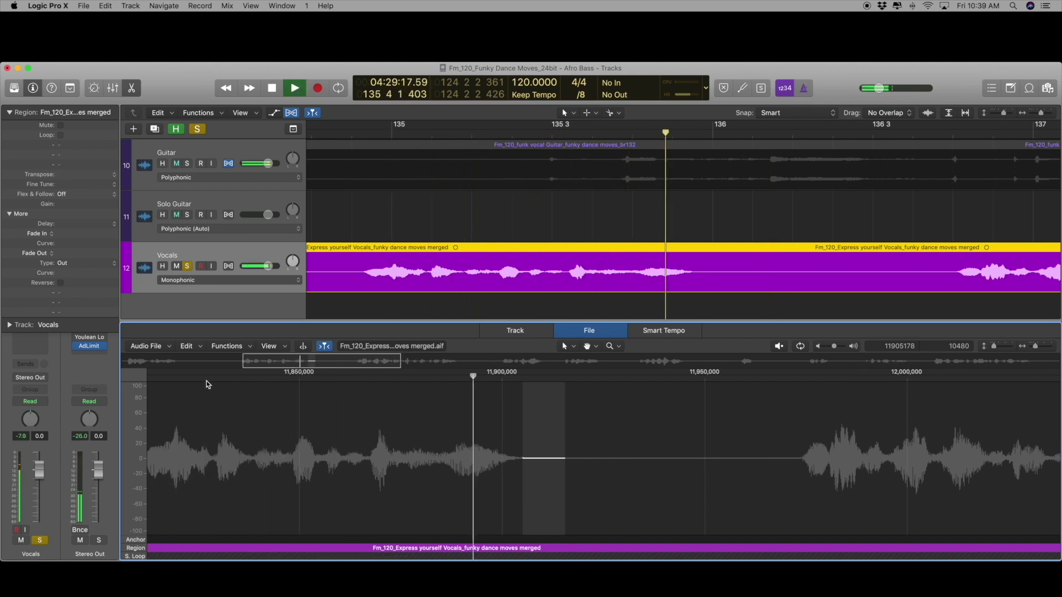
key(space)
click(209, 378)
key(space)
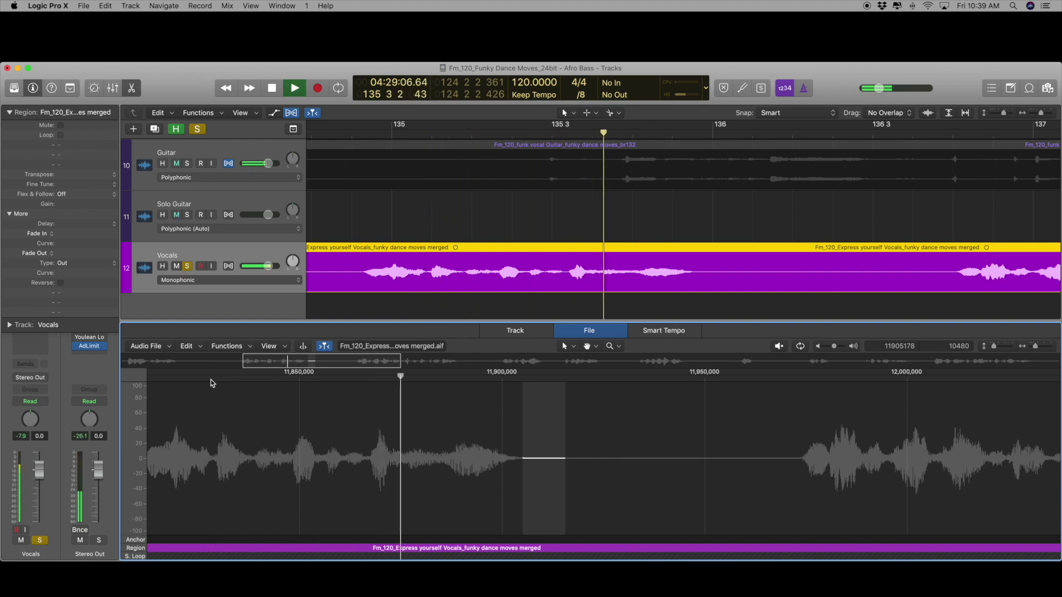
key(space)
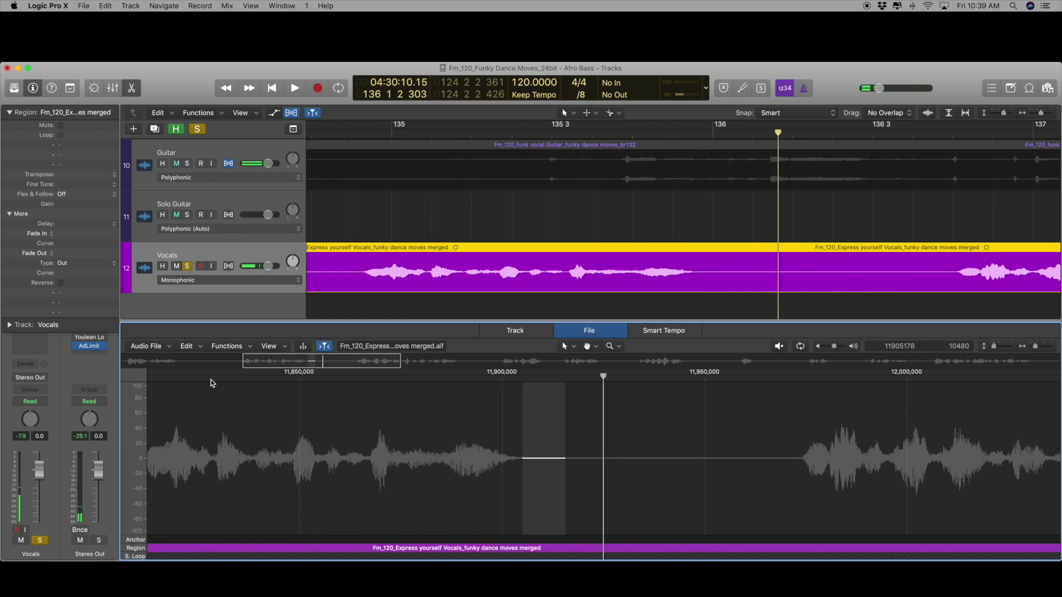
Undo the last silencing and apply a fade-out to the same selection after the second phrase.
click(202, 349)
click(209, 357)
click(227, 346)
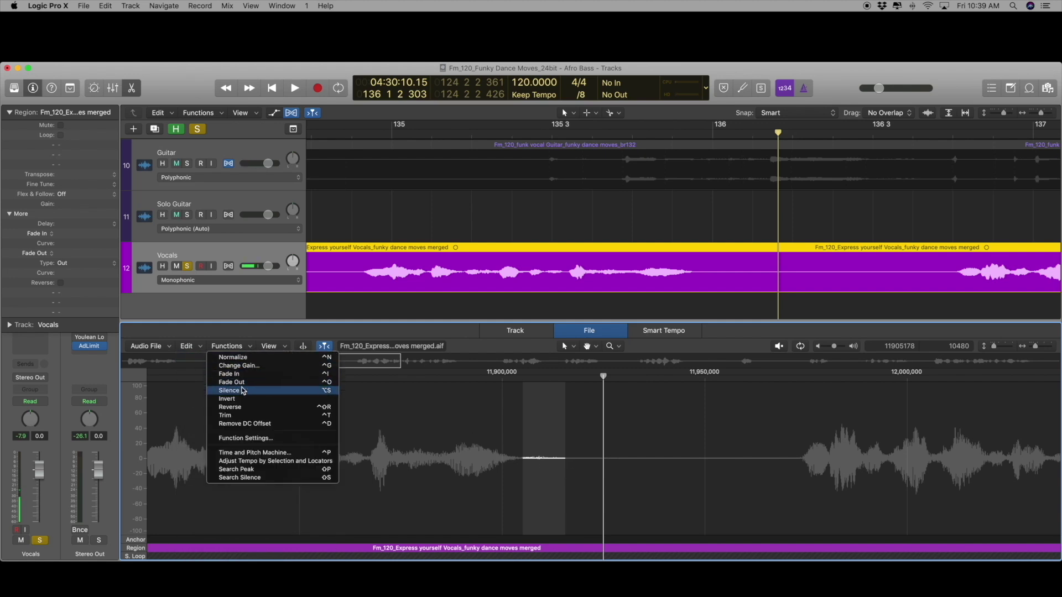
click(243, 383)
click(247, 382)
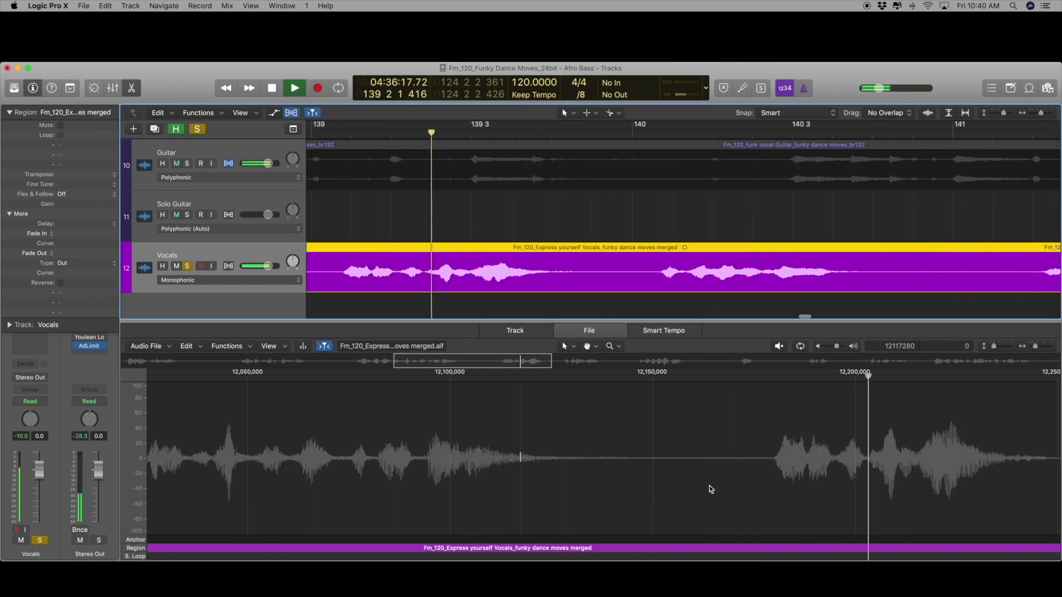
Play the vocal phrases around bars 139 to 141 and listen for noise in the gap before bar 141 3.
key(space)
key(space)
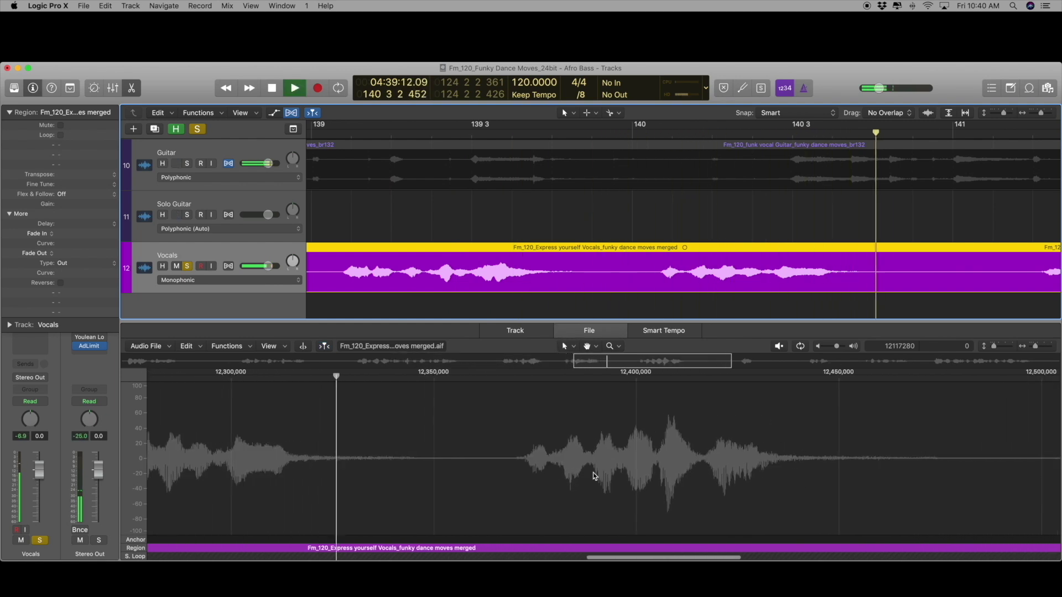
key(space)
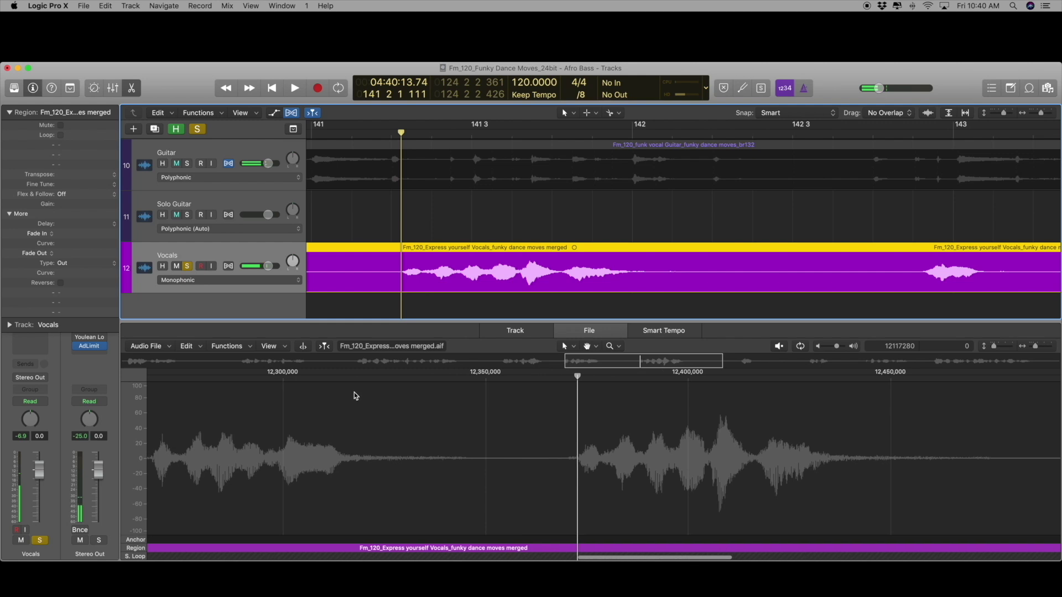
click(335, 383)
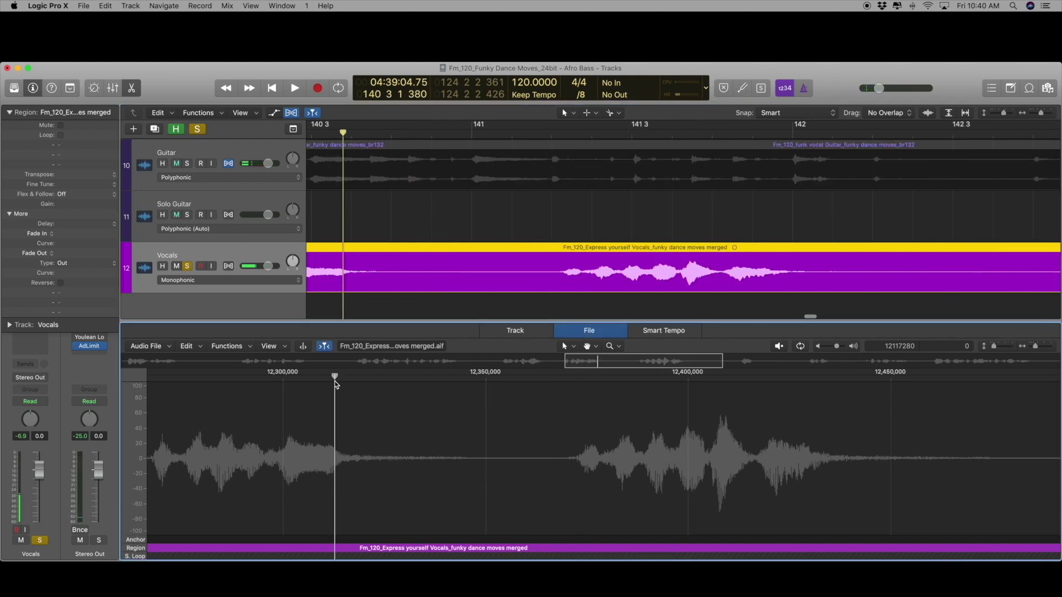
key(space)
key(space)
Silence the residual noise in the middle of the gap near bar 141, selecting about 13,000 samples.
drag(478, 470, 393, 474)
drag(478, 475, 466, 474)
drag(393, 474, 413, 474)
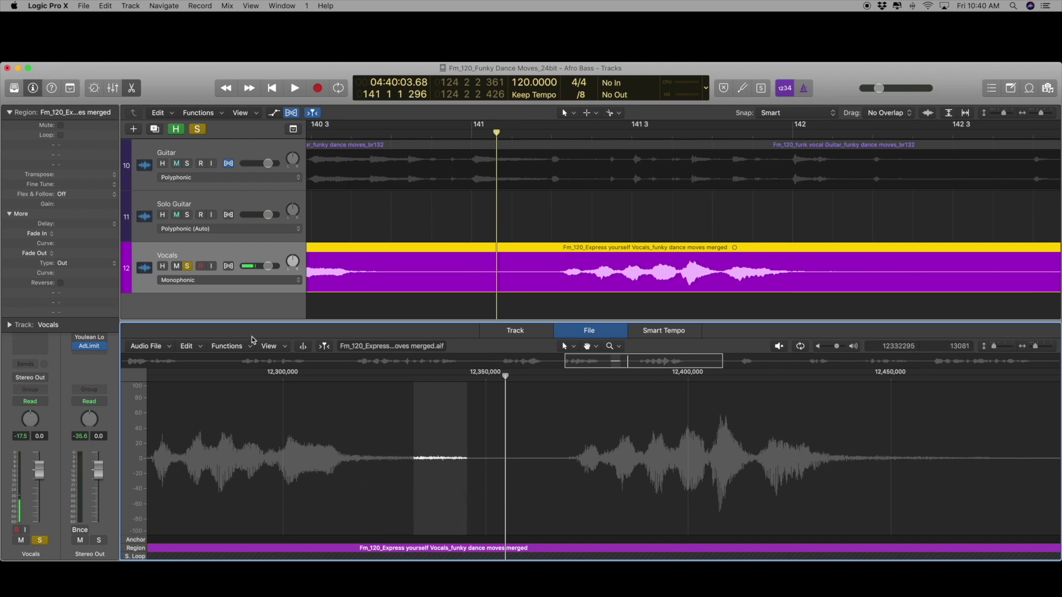
click(228, 346)
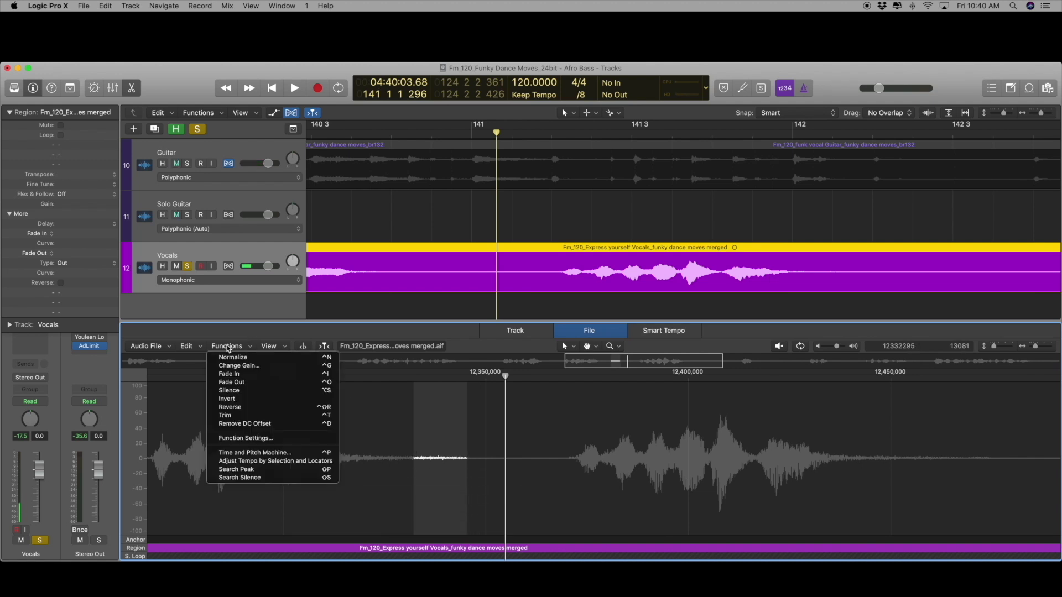
click(249, 391)
Fade out the phrase tail leading into the silenced section near bar 141, about 14,700 samples long, and play it back.
drag(416, 467, 355, 465)
click(415, 463)
click(236, 354)
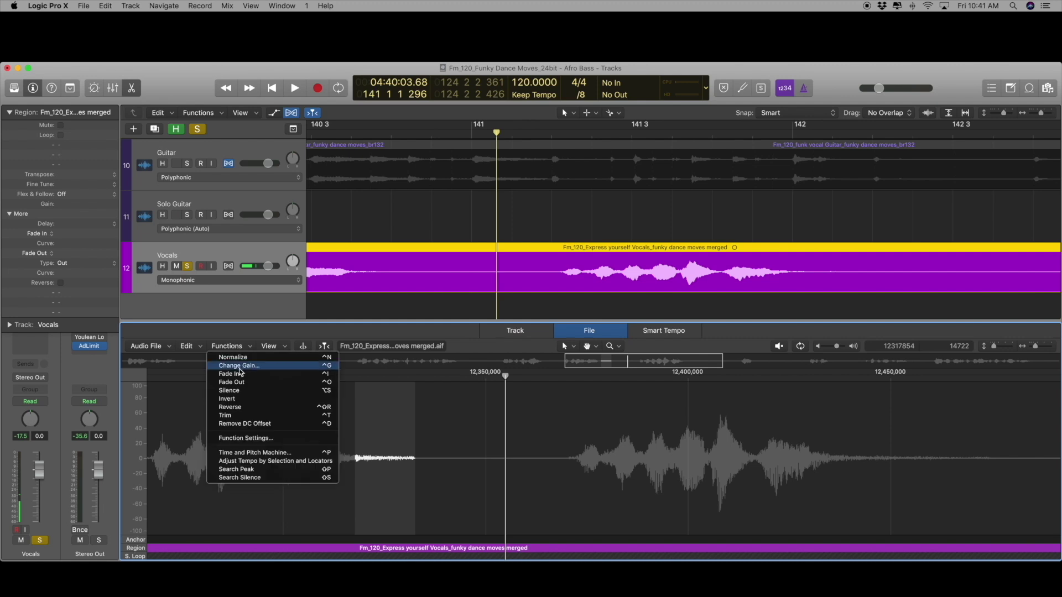
click(260, 381)
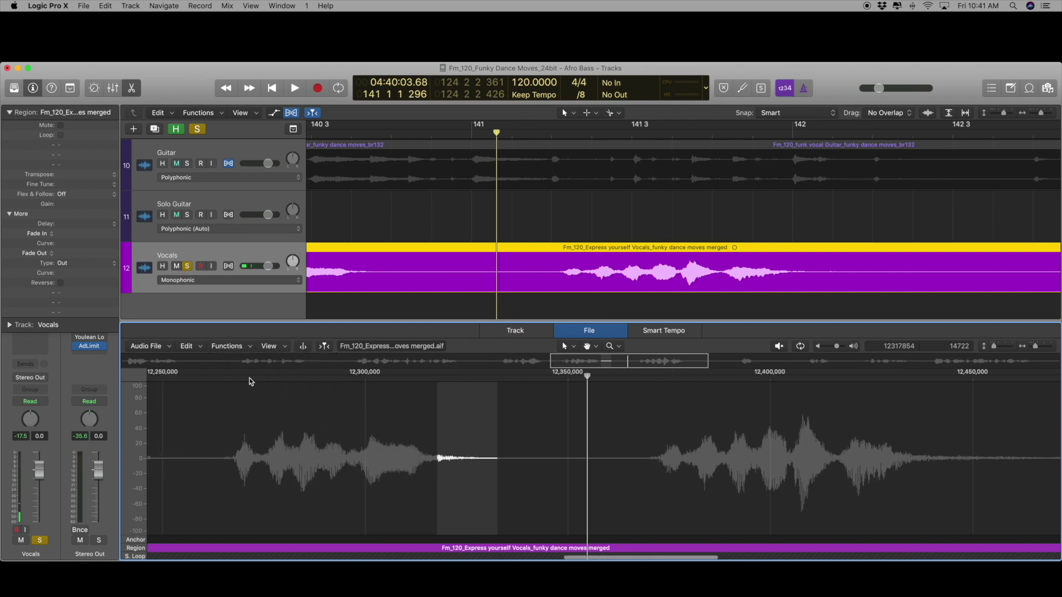
click(249, 377)
key(space)
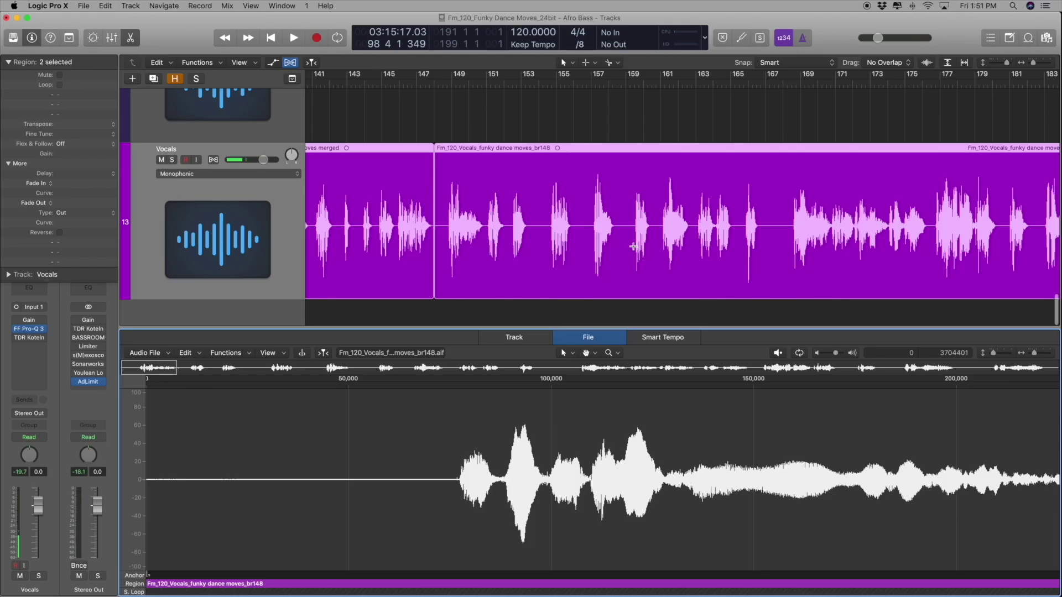
scroll(634, 246, right, 10)
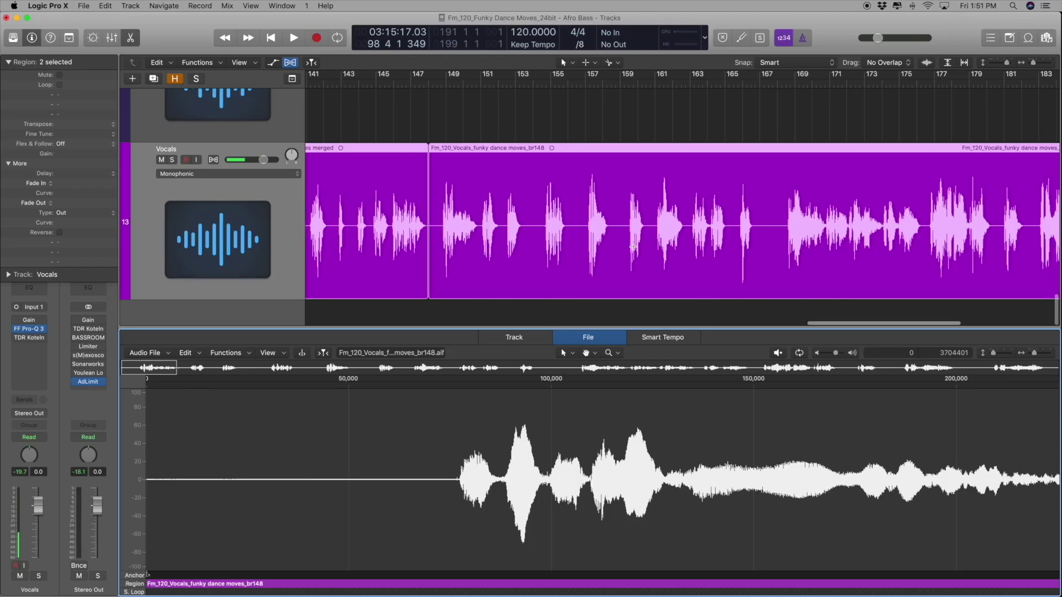
scroll(647, 245, left, 2)
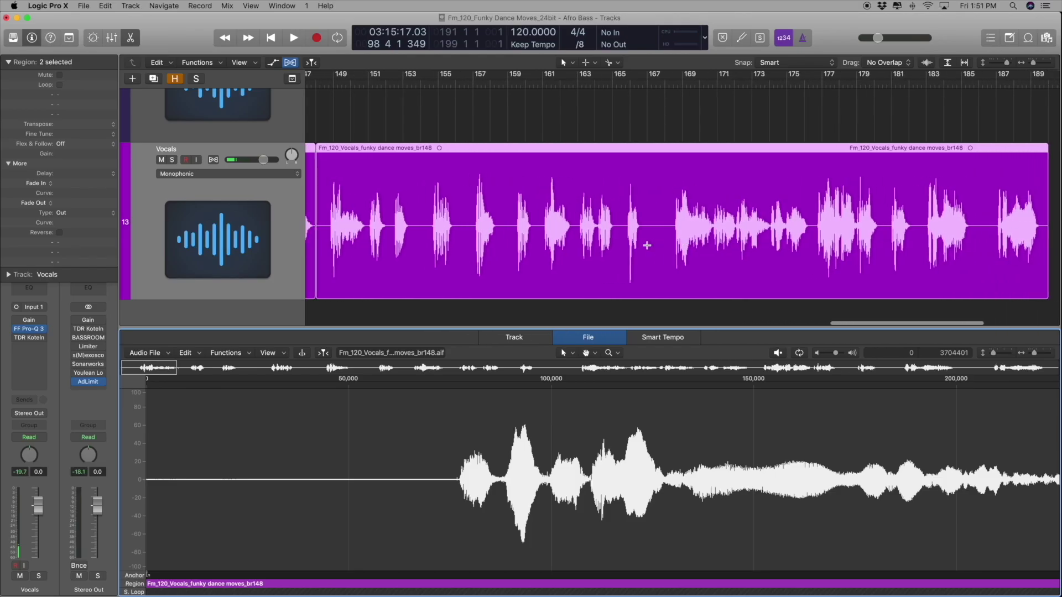
Play the two quieter vocal phrases around bars 163 to 165 to judge their level.
scroll(647, 245, left, 1)
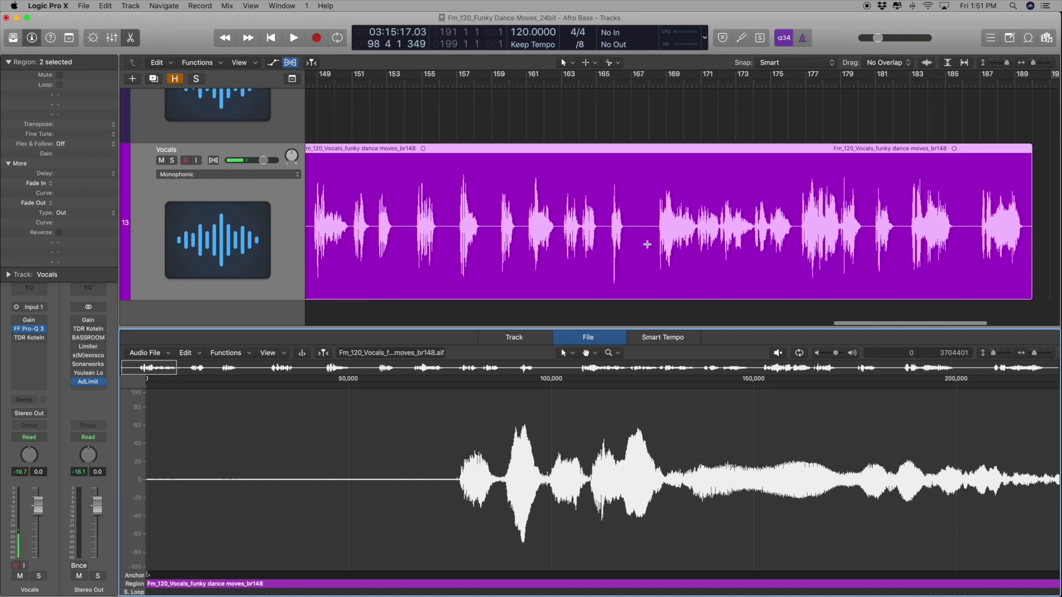
click(227, 353)
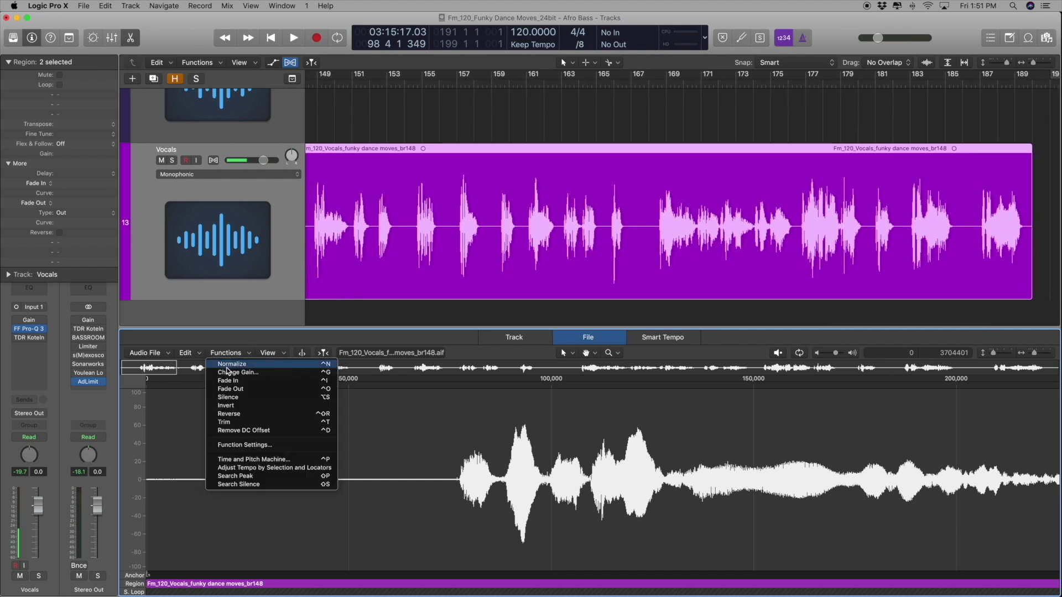
click(575, 158)
click(575, 155)
drag(621, 254, 508, 178)
key(space)
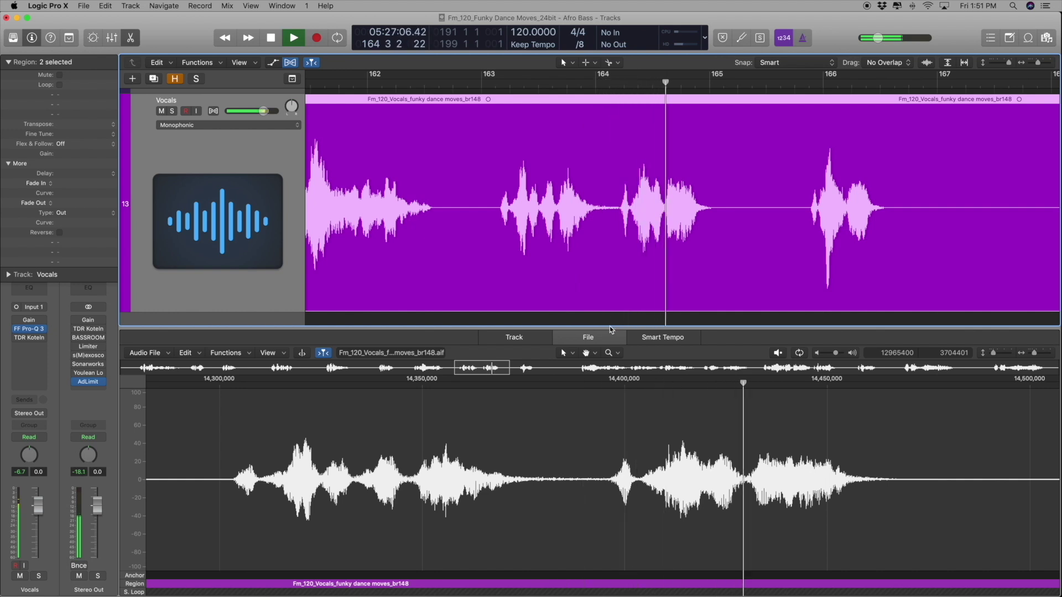
key(space)
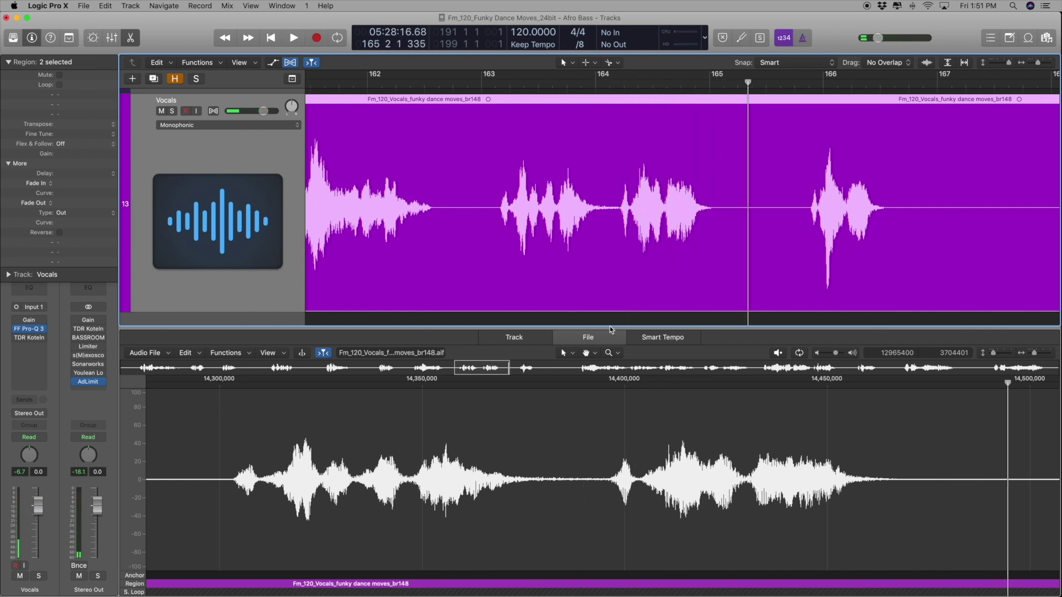
click(484, 82)
key(space)
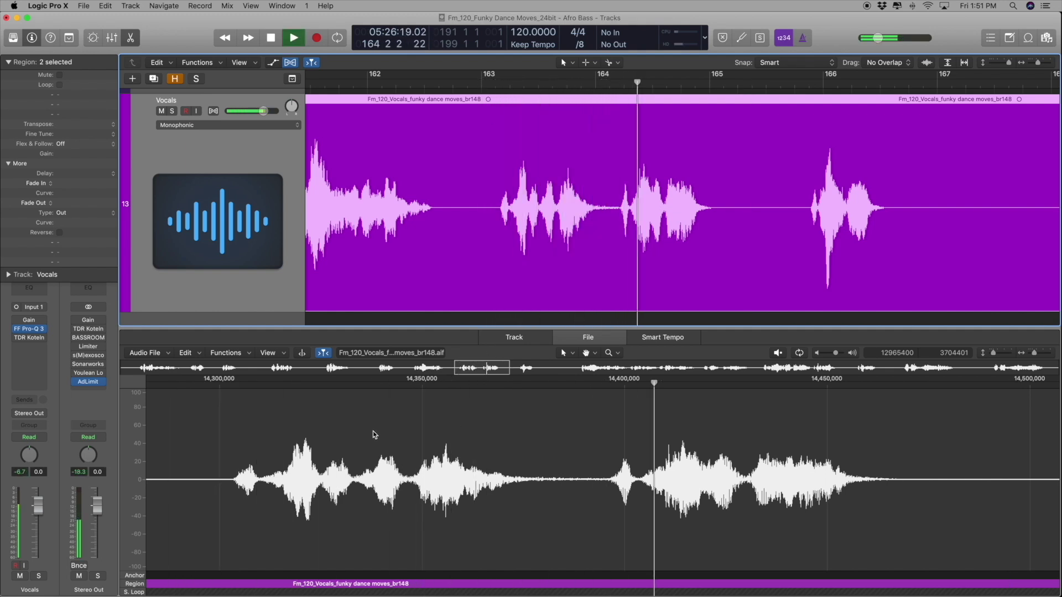
key(space)
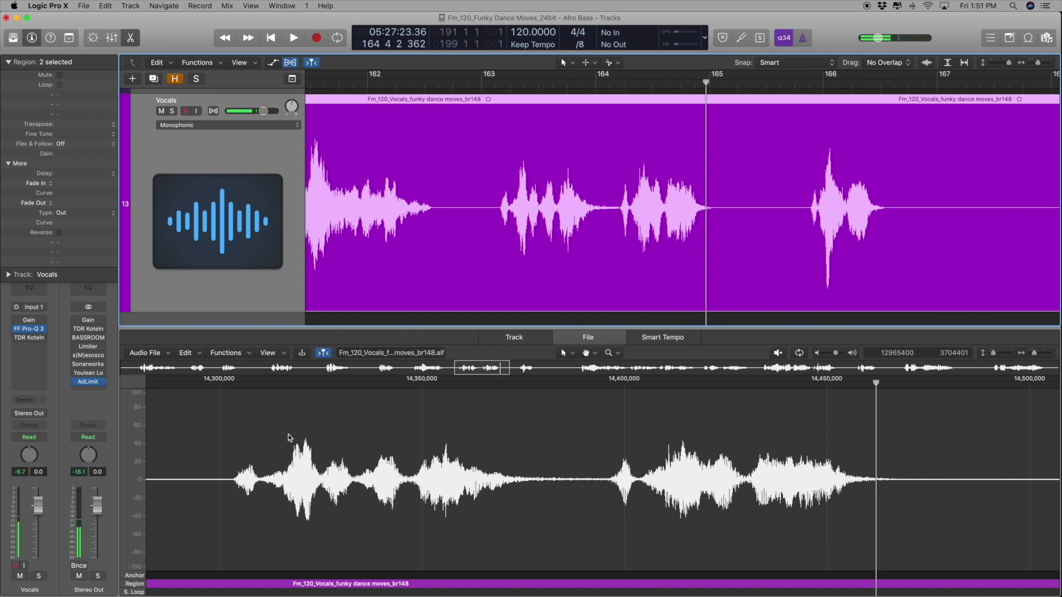
Normalize the two phrases between bars 163 and 165, selecting about 175,500 samples that include the gap between them.
click(212, 466)
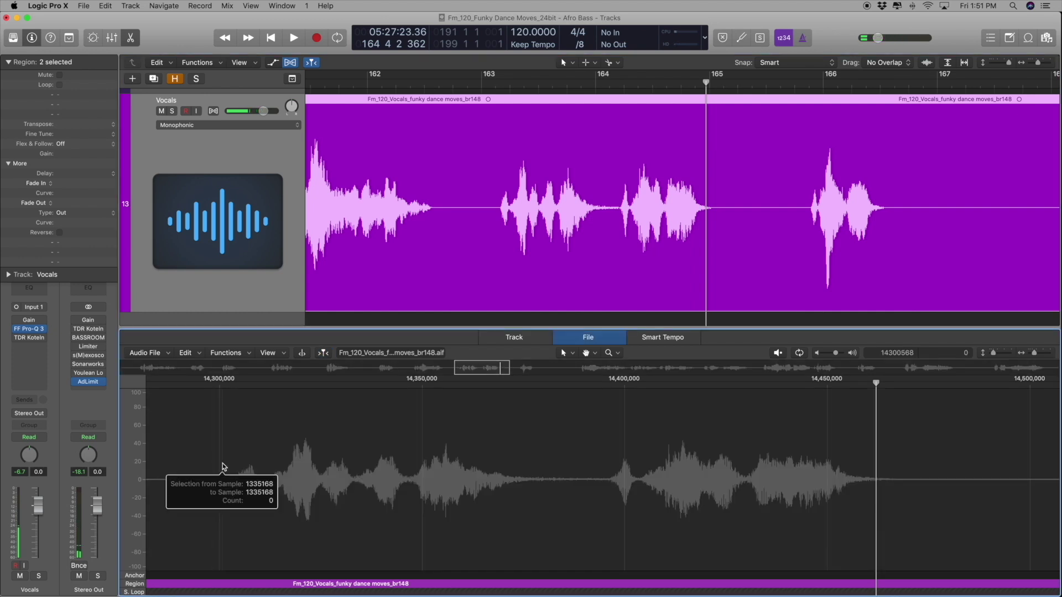
drag(220, 467, 930, 490)
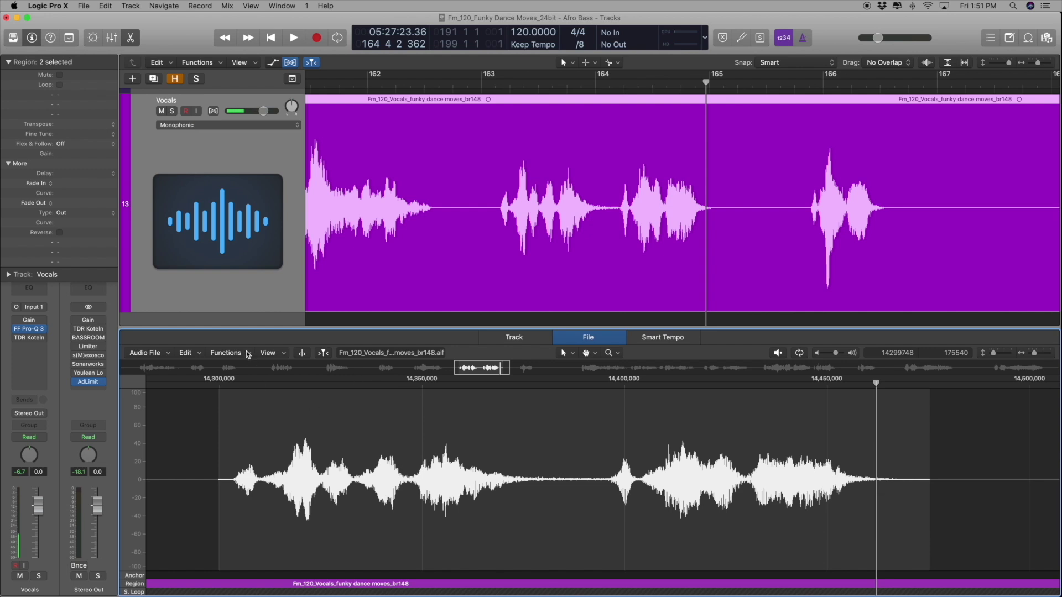
click(225, 353)
click(225, 353)
click(225, 353)
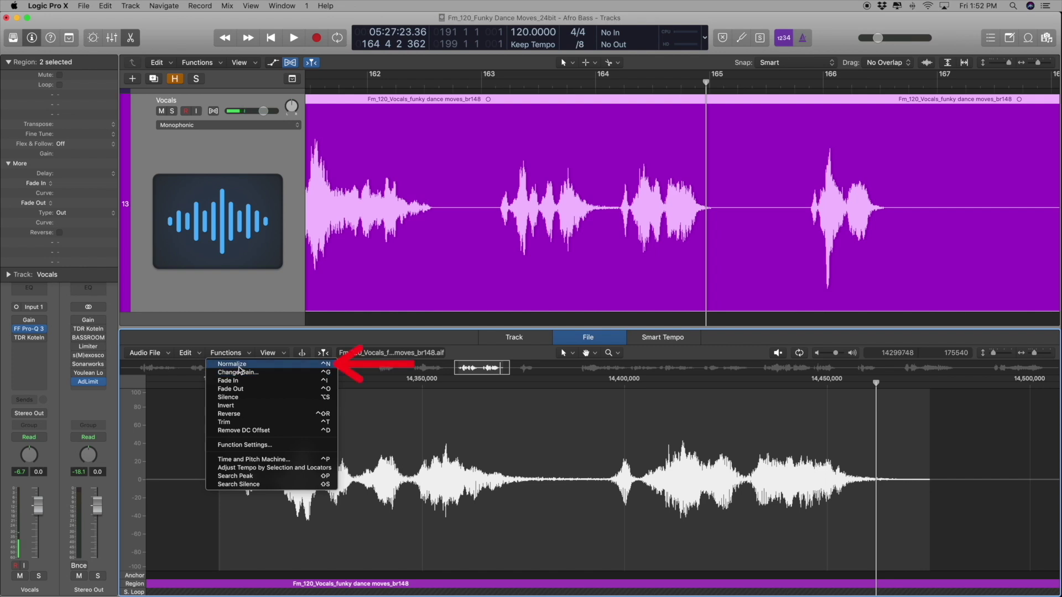
click(240, 367)
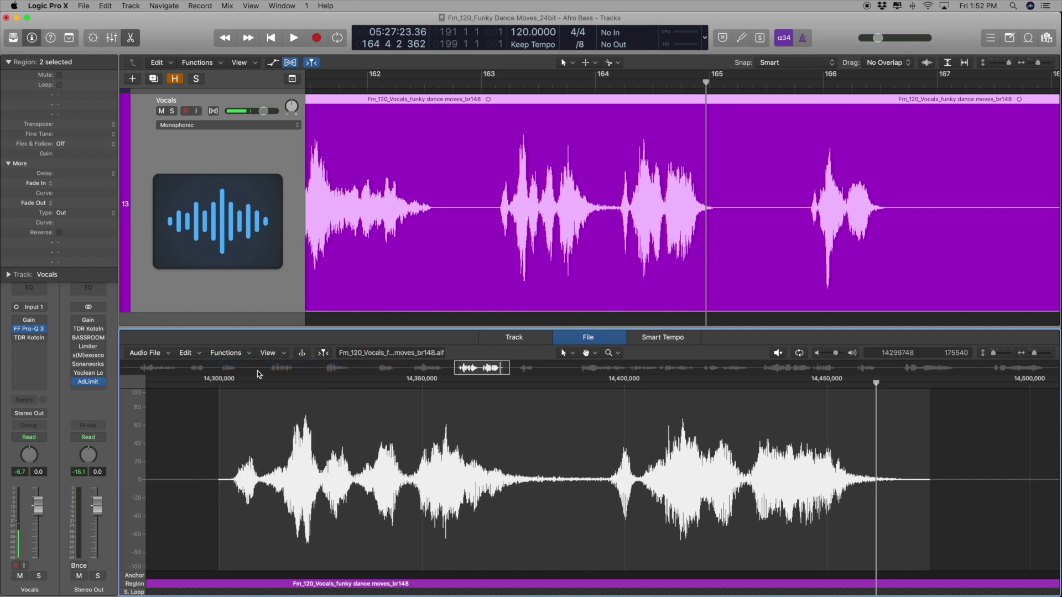
Lower the gain of the noise between the two normalized phrases by 20 dB, about 12,900 samples, and play it back.
double_click(495, 85)
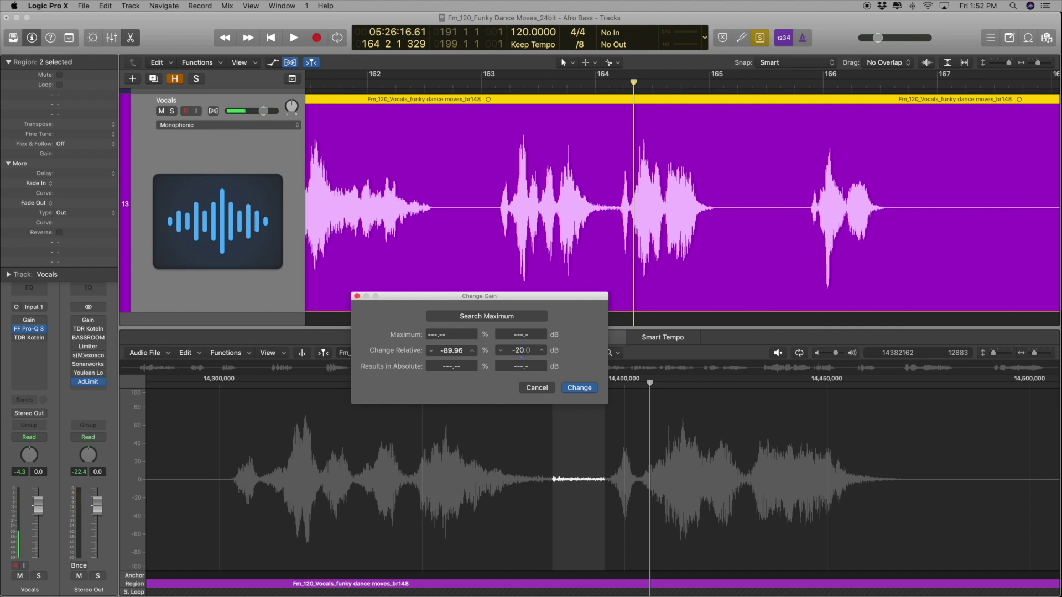
click(581, 388)
click(221, 381)
key(space)
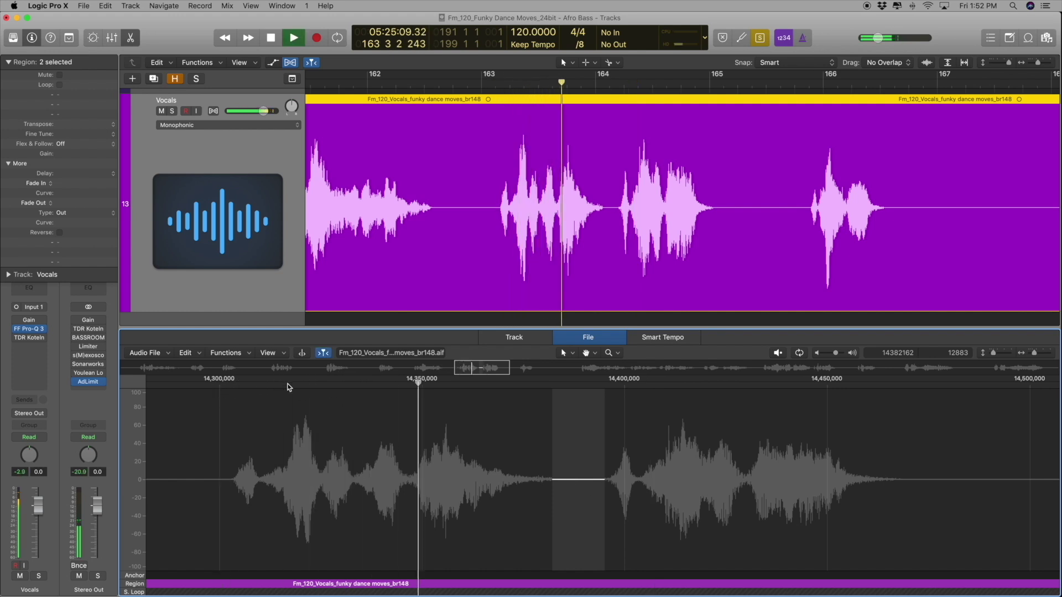
key(space)
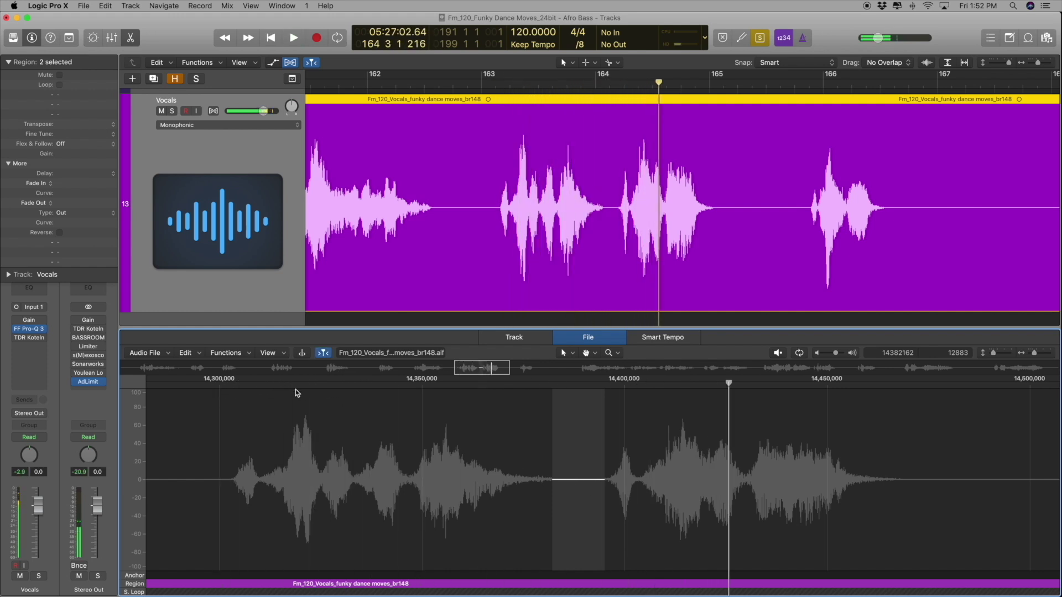
Undo the last gain change on the gap between the two phrases.
click(226, 353)
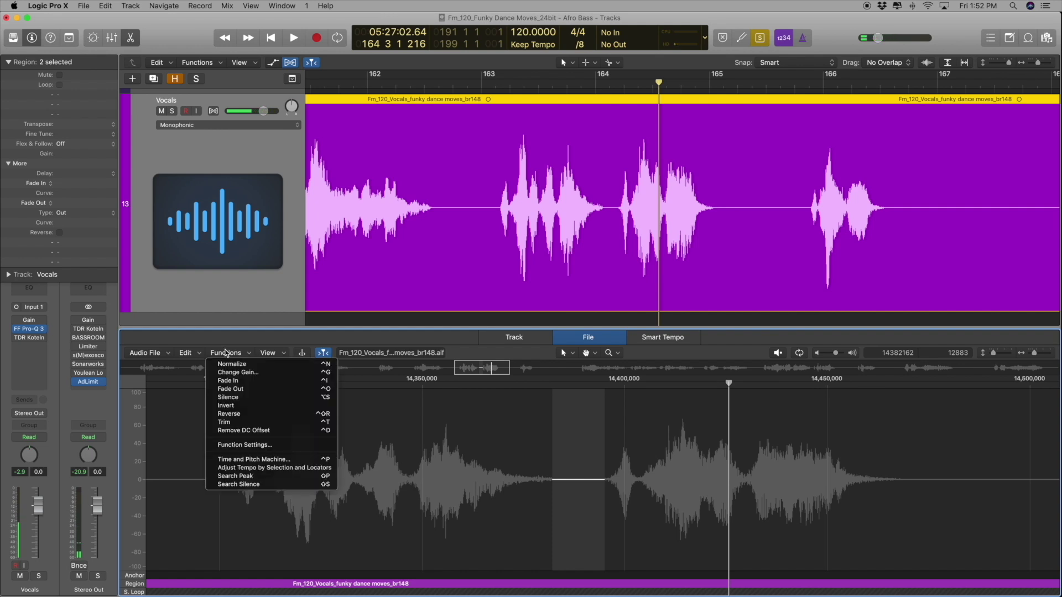
click(248, 350)
click(244, 354)
click(243, 353)
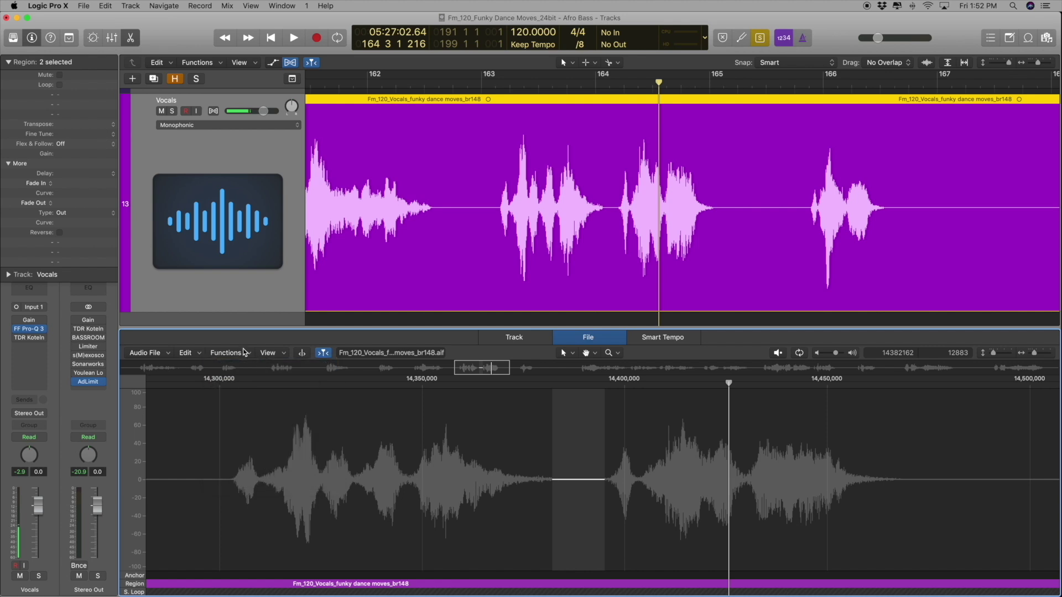
click(188, 354)
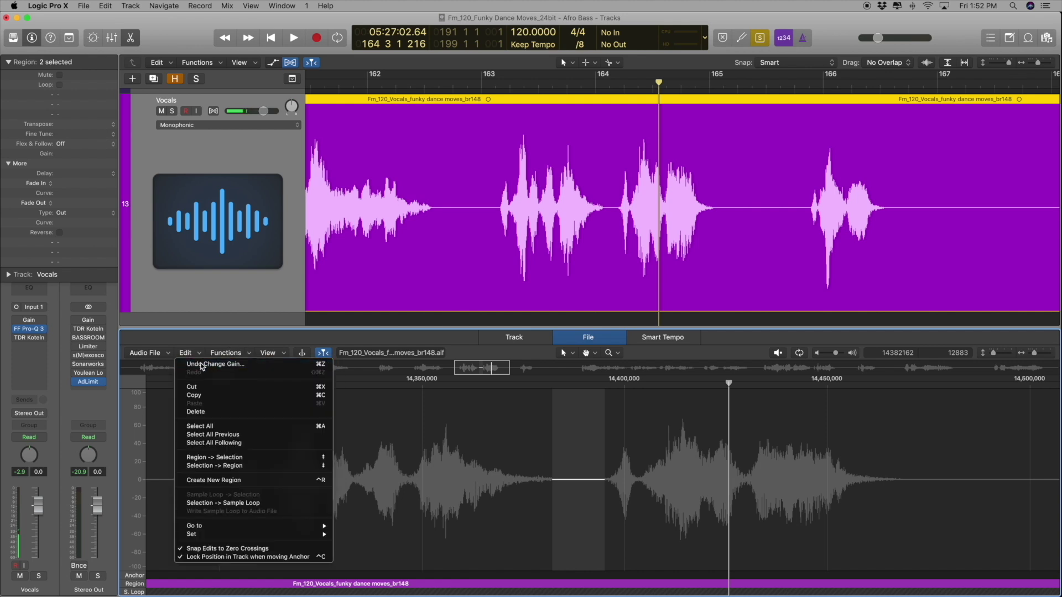
click(277, 366)
Shorten the gap selection to about 11,300 samples, lower its gain by 5 dB, and play the result.
drag(551, 442, 558, 443)
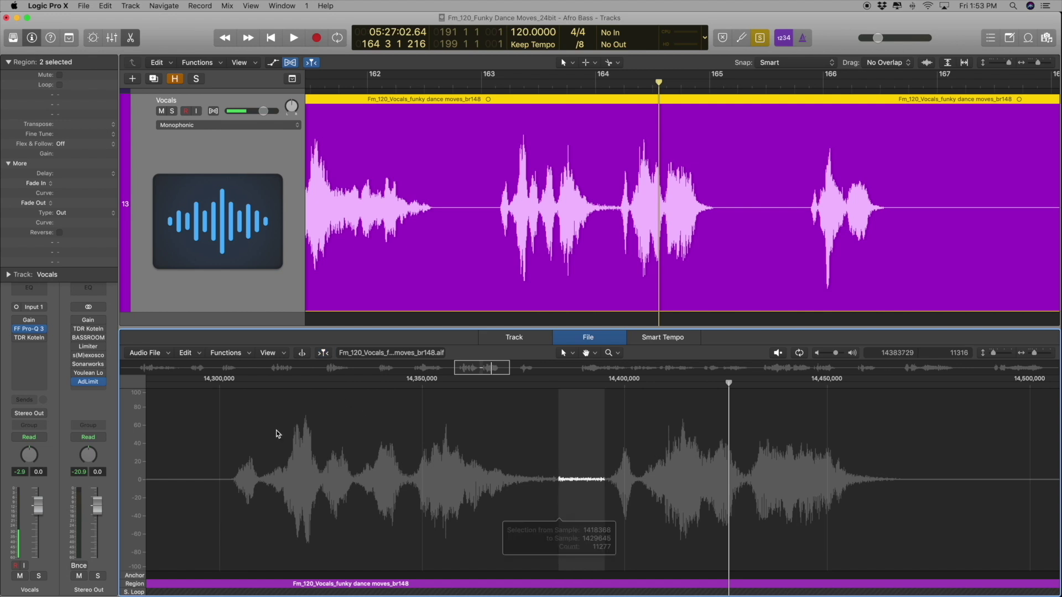
click(198, 355)
click(227, 353)
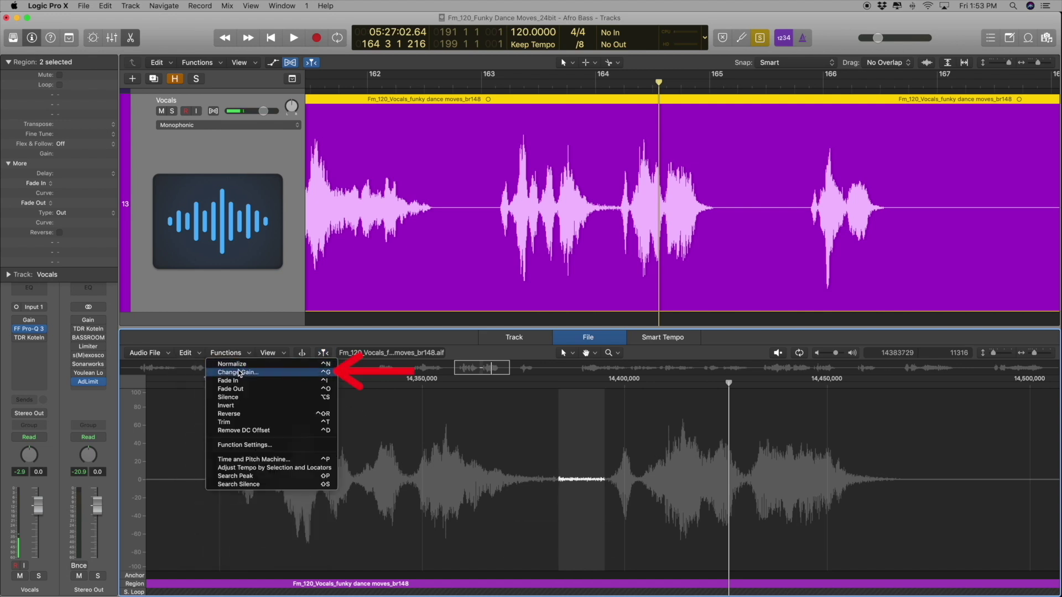
click(239, 373)
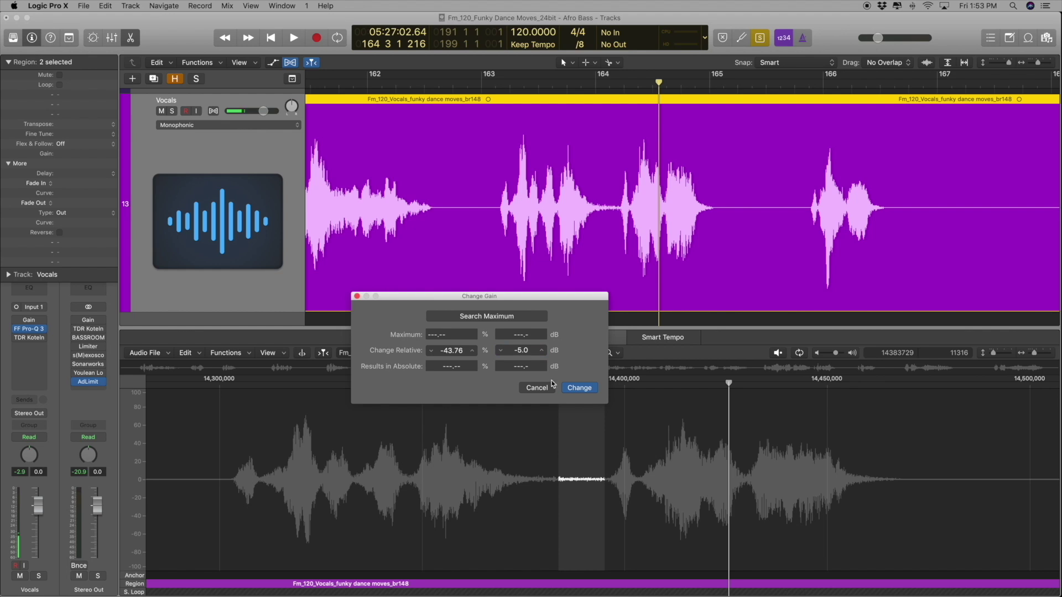
click(580, 388)
click(398, 384)
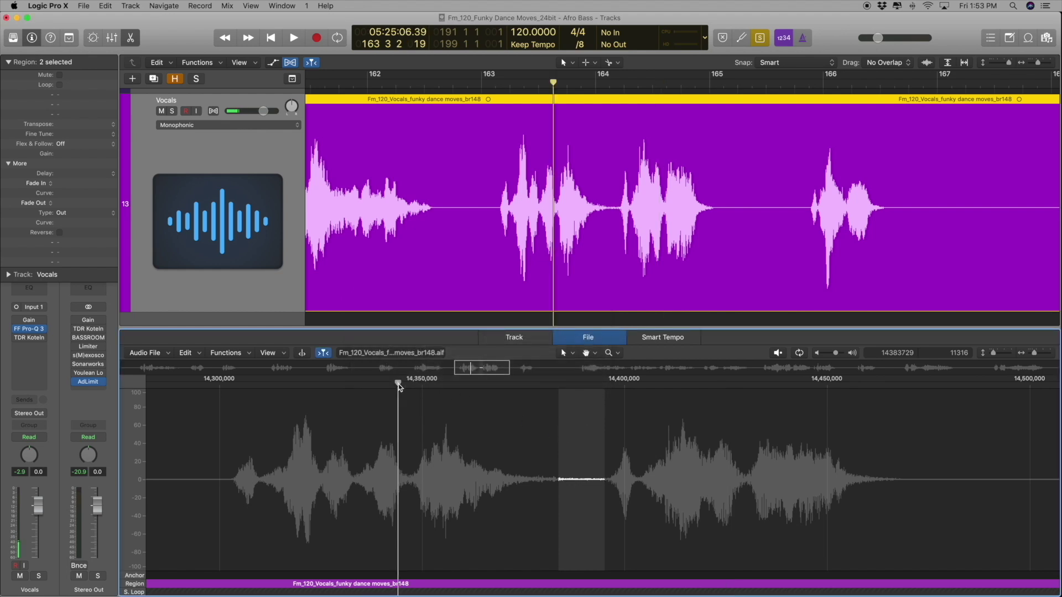
key(space)
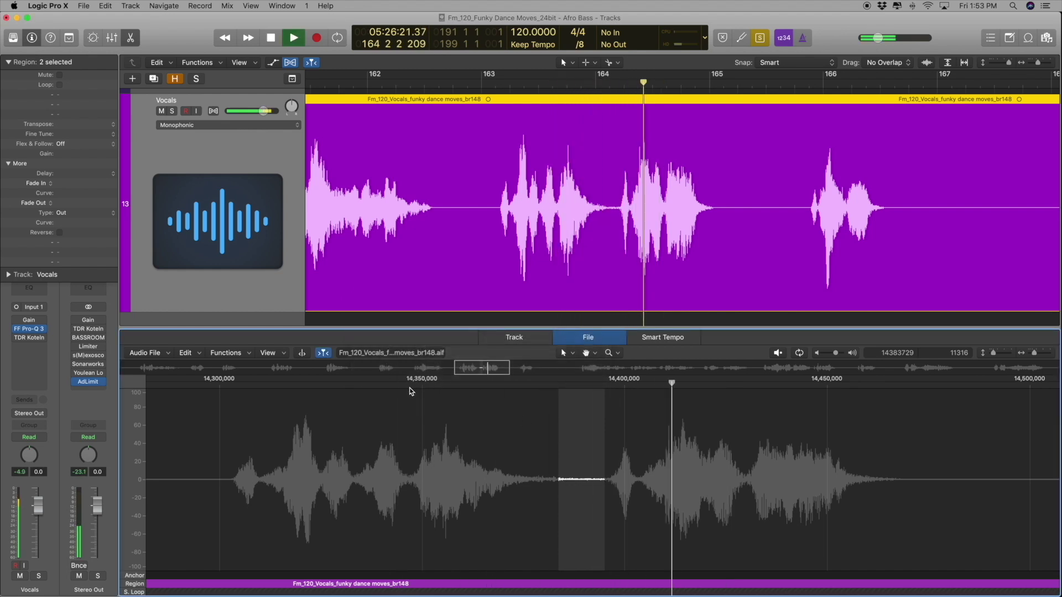
key(space)
Play the vocals from about bar 168 to bar 171 and view the whole section in the file editor.
scroll(532, 226, down, 5)
click(532, 225)
scroll(532, 226, right, 5)
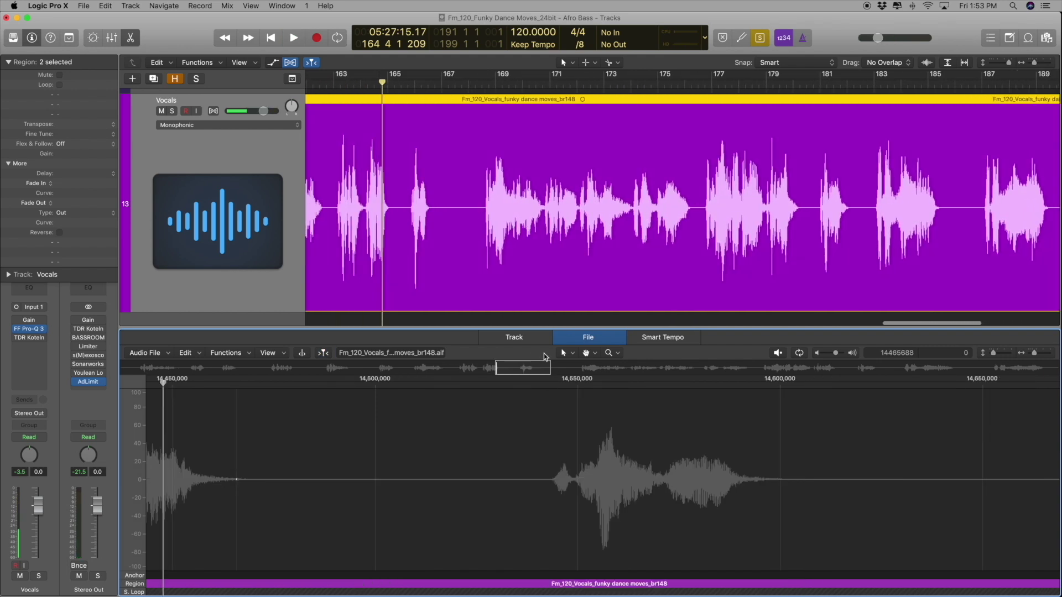
click(477, 81)
key(space)
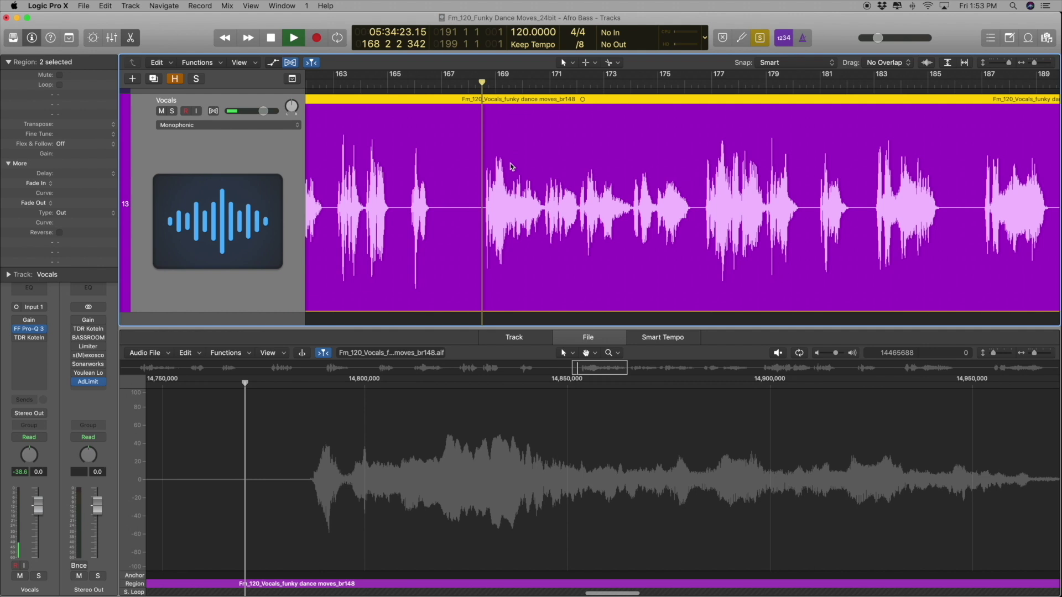
scroll(577, 460, up, 1)
scroll(577, 460, down, 5)
scroll(577, 460, right, 4)
scroll(436, 493, down, 3)
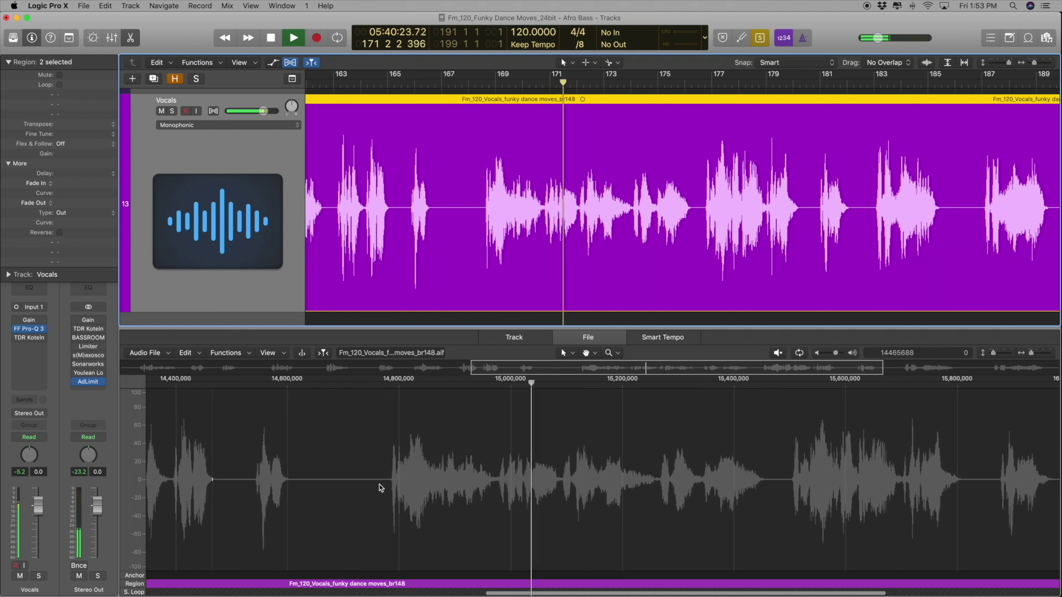
key(space)
Raise the gain of the section from about bar 168 to bar 176, about 692,000 samples, and play it back.
click(385, 482)
drag(385, 482, 771, 490)
click(232, 358)
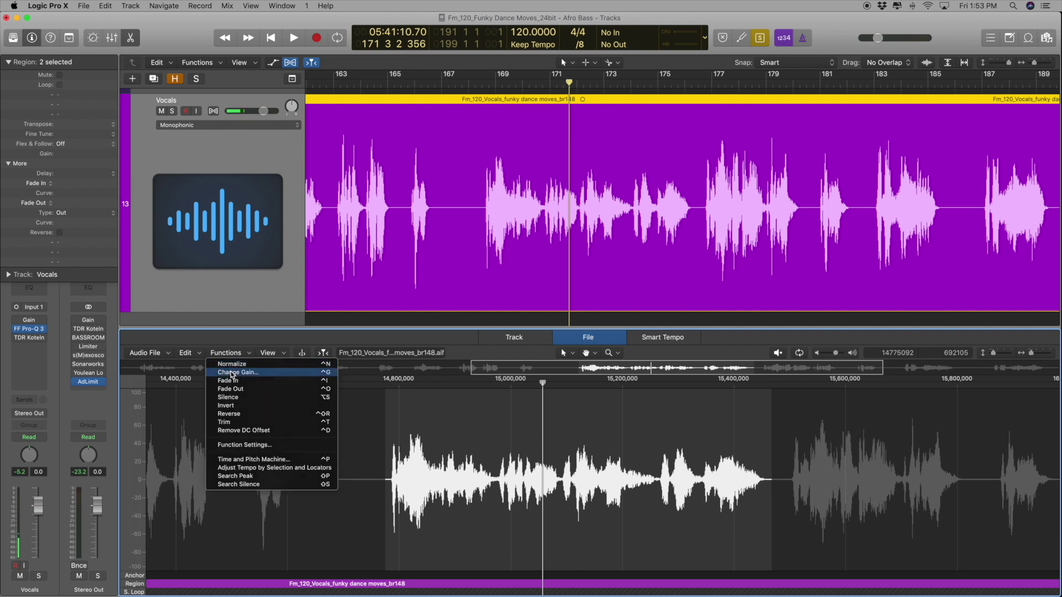
click(243, 371)
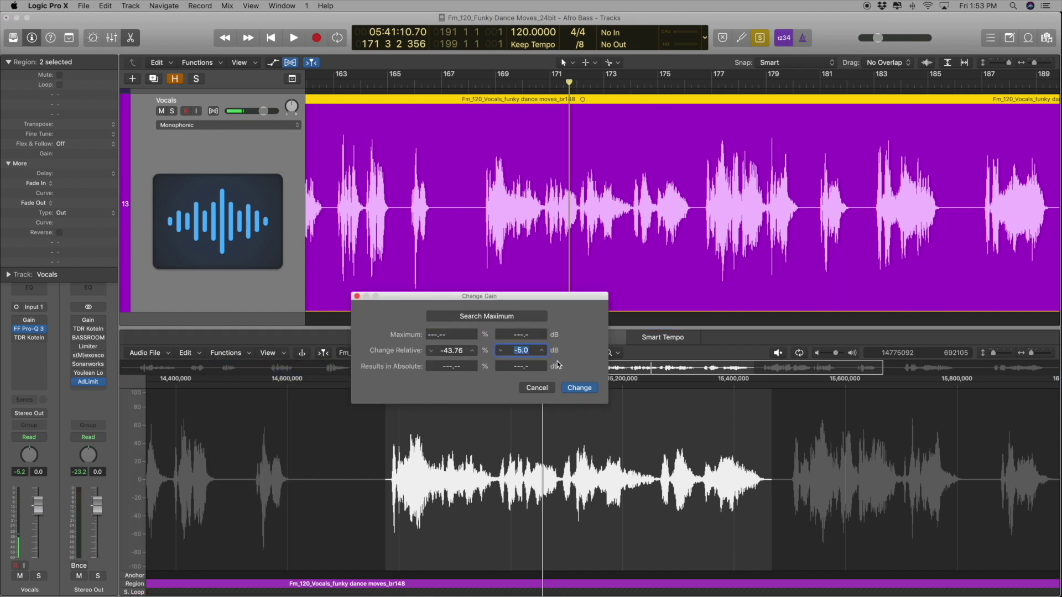
click(596, 392)
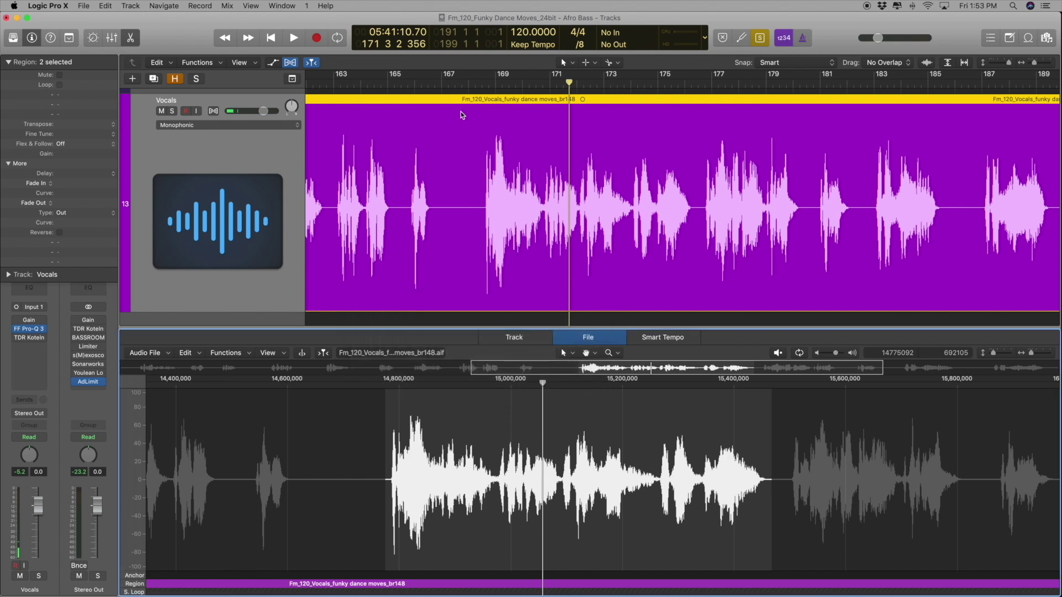
double_click(461, 83)
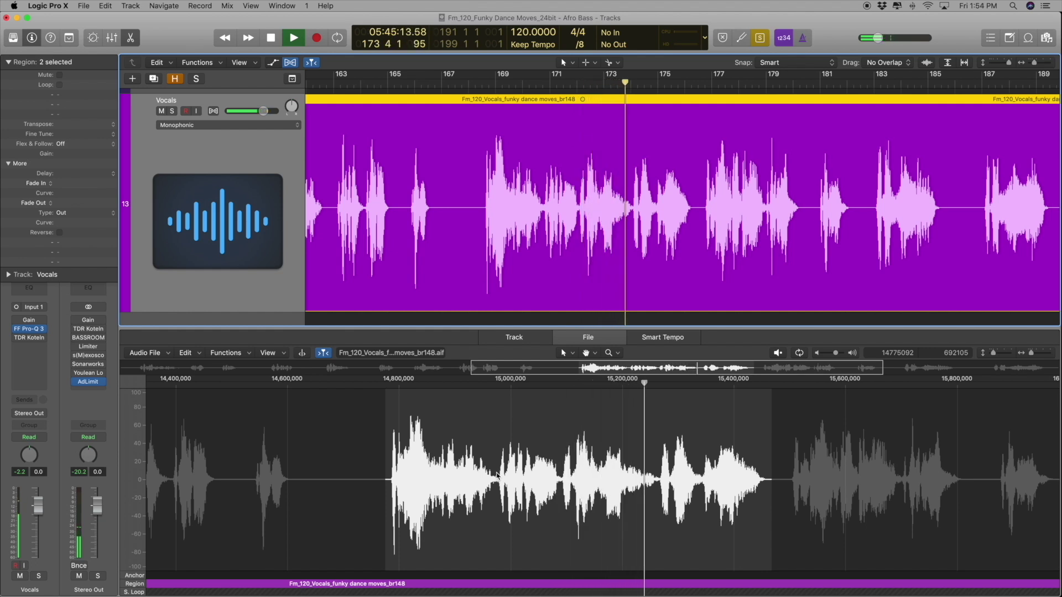
key(space)
click(466, 79)
key(space)
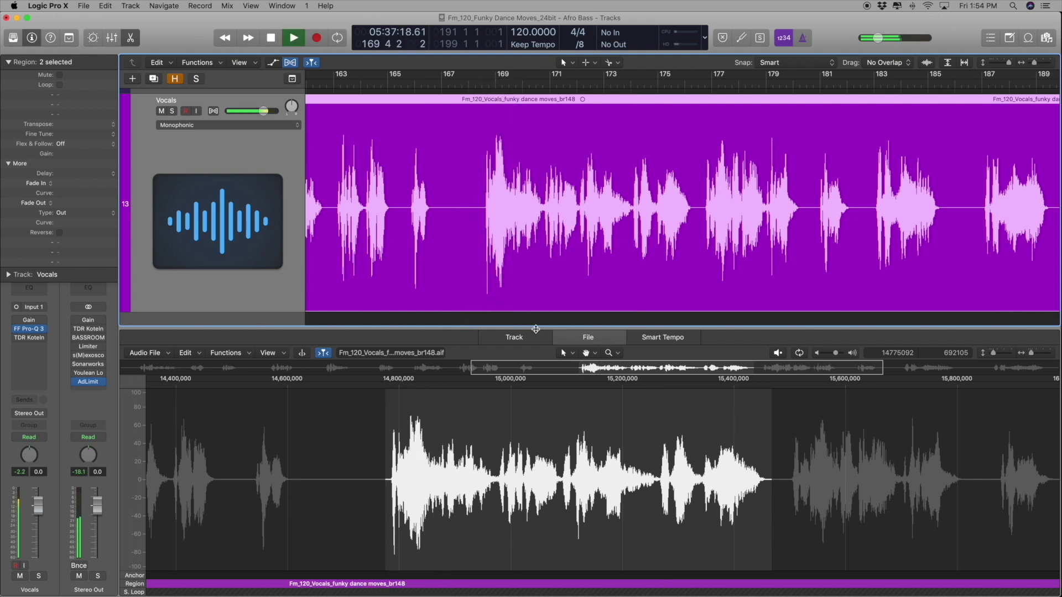
Enlarge the vocal phrases in bars 149 to 156 in the arrangement and reopen their region in the file editor.
key(e)
key(super+Left)
scroll(482, 339, left, 10)
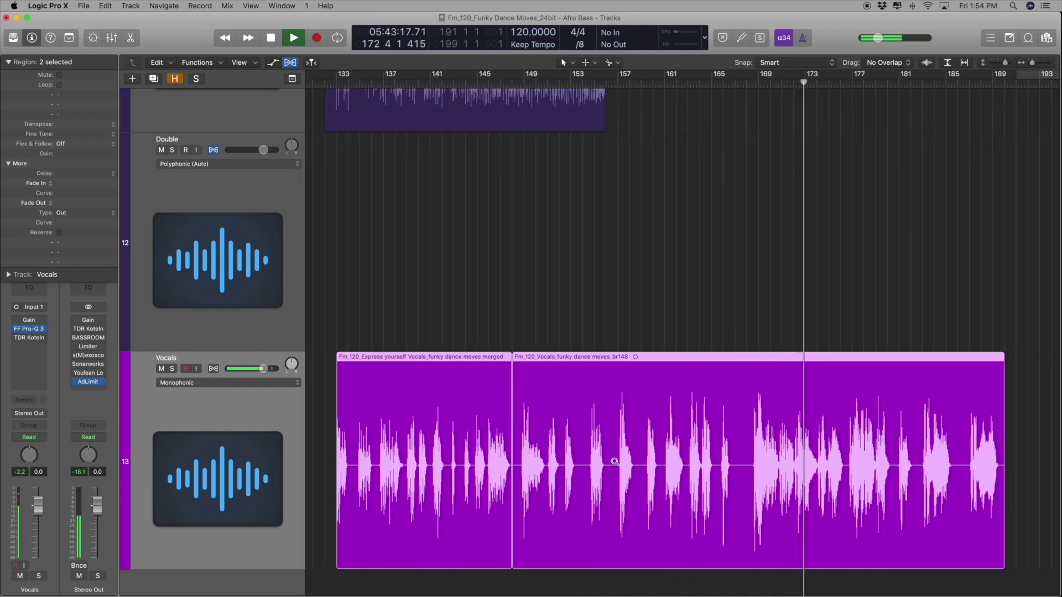
drag(617, 445, 516, 478)
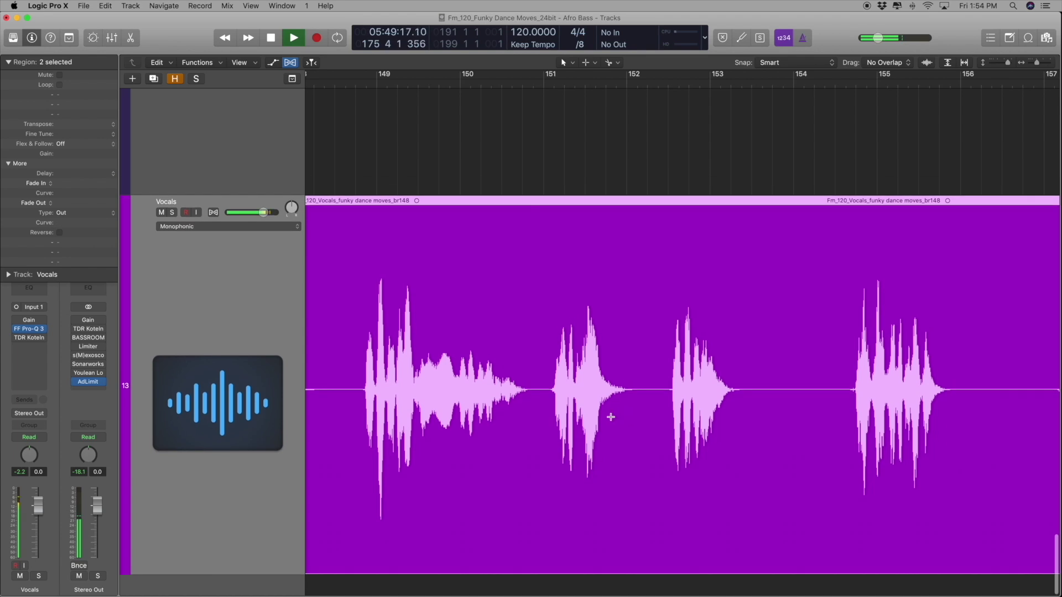
double_click(545, 208)
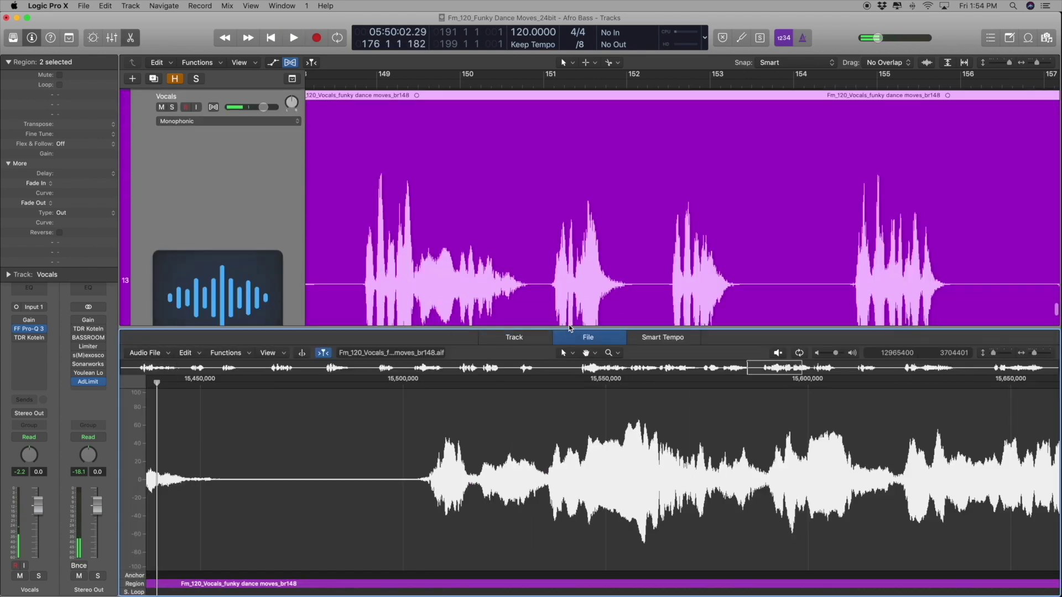
Play the short phrase starting just after bar 151 and frame it with its neighbouring phrases in the file editor.
click(541, 72)
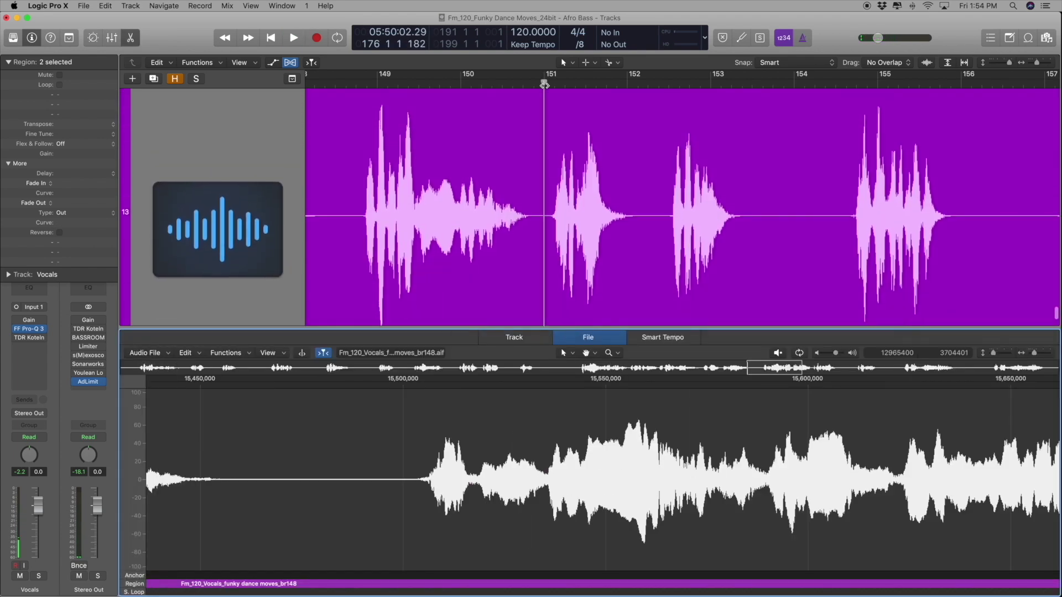
key(space)
key(space)
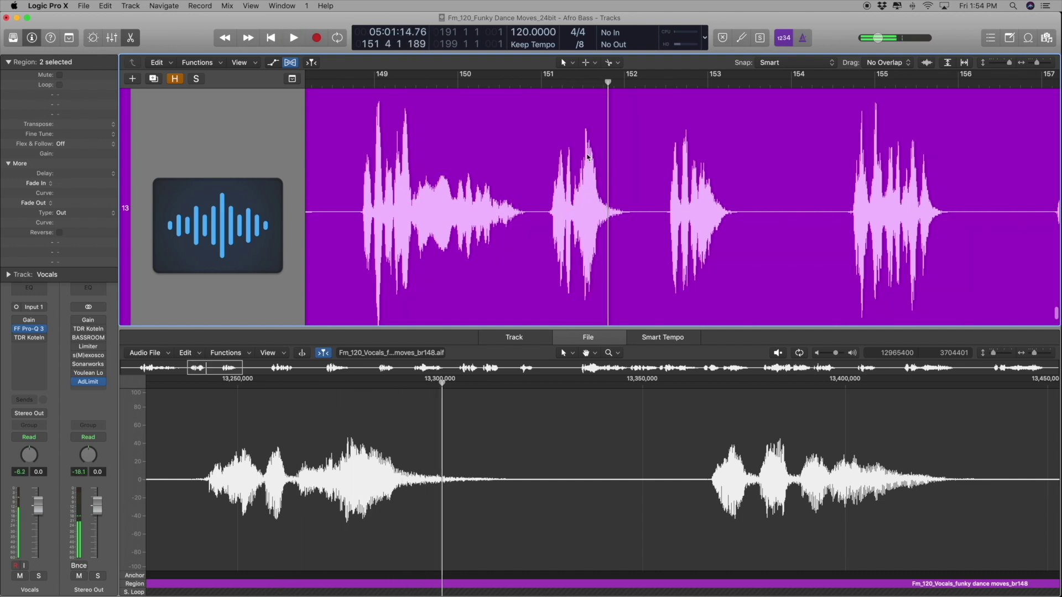
scroll(313, 469, left, 3)
scroll(593, 507, down, 3)
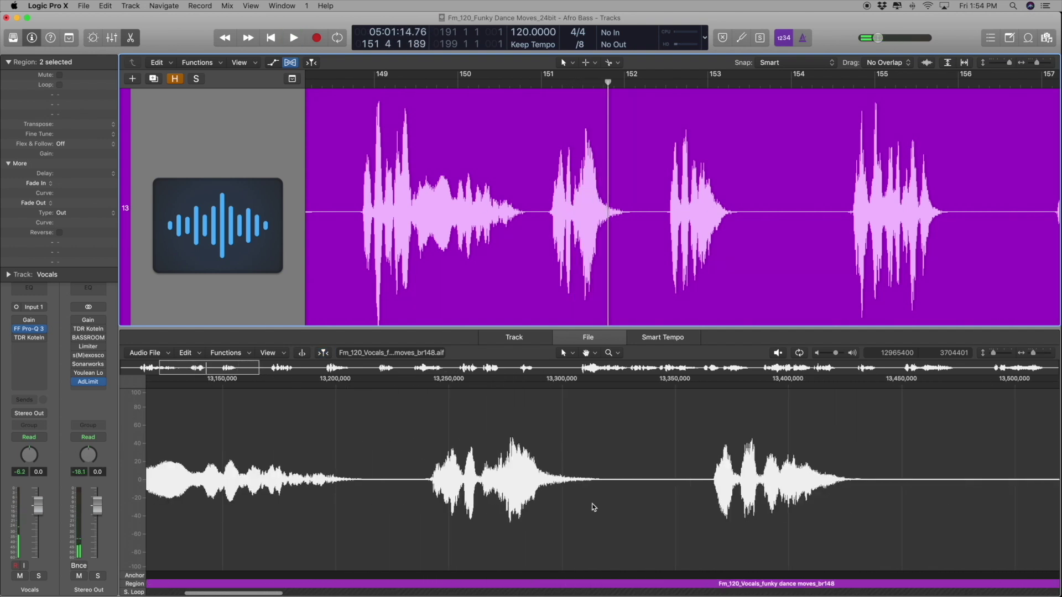
Raise the gain of the two vocal phrases between bars 151 and 153, about 210,000 samples, by 3.0 dB.
drag(429, 472, 865, 506)
click(225, 352)
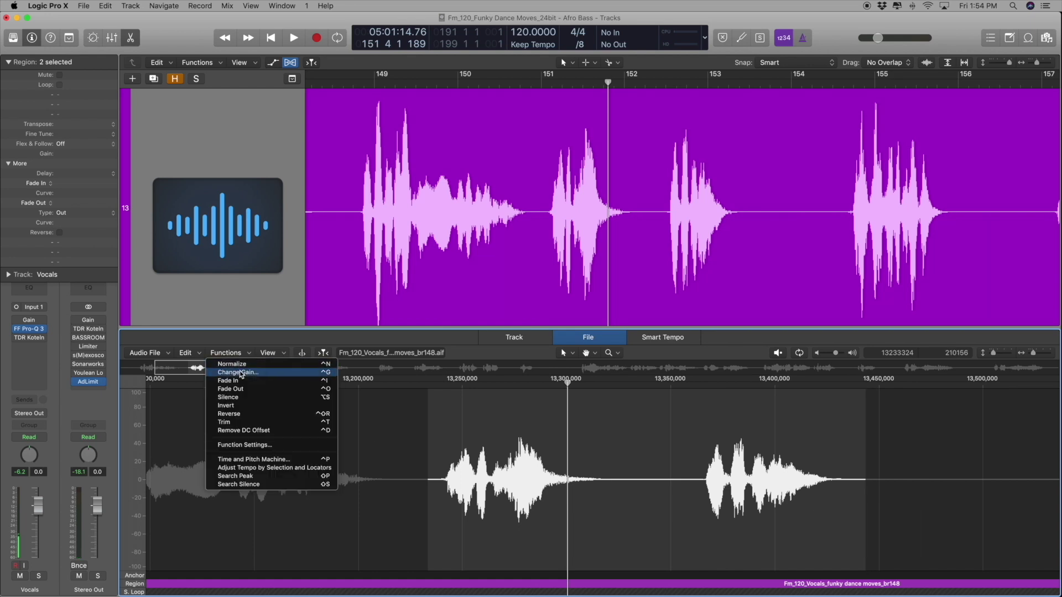
click(234, 373)
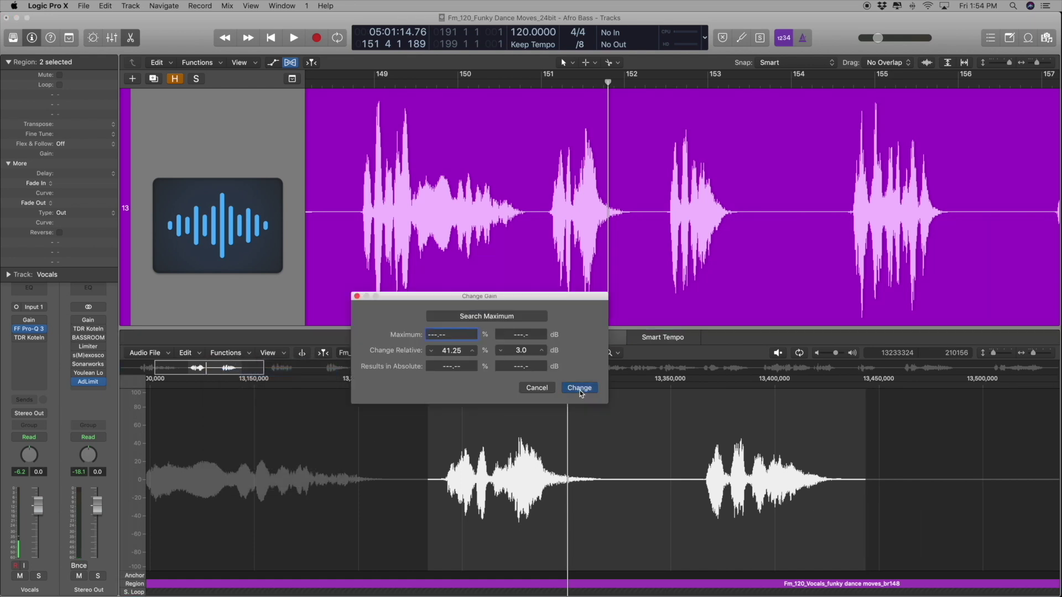
click(580, 389)
Play the vocals from just before bar 149 through bar 152 to check the level of the boosted phrases.
scroll(653, 238, down, 2)
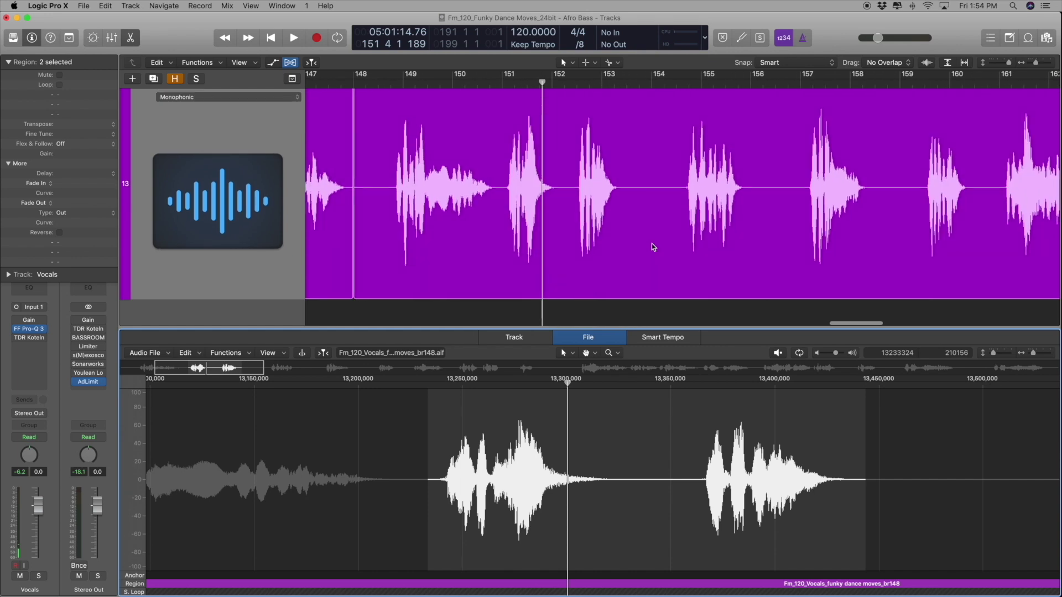
scroll(652, 247, down, 1)
click(394, 82)
key(space)
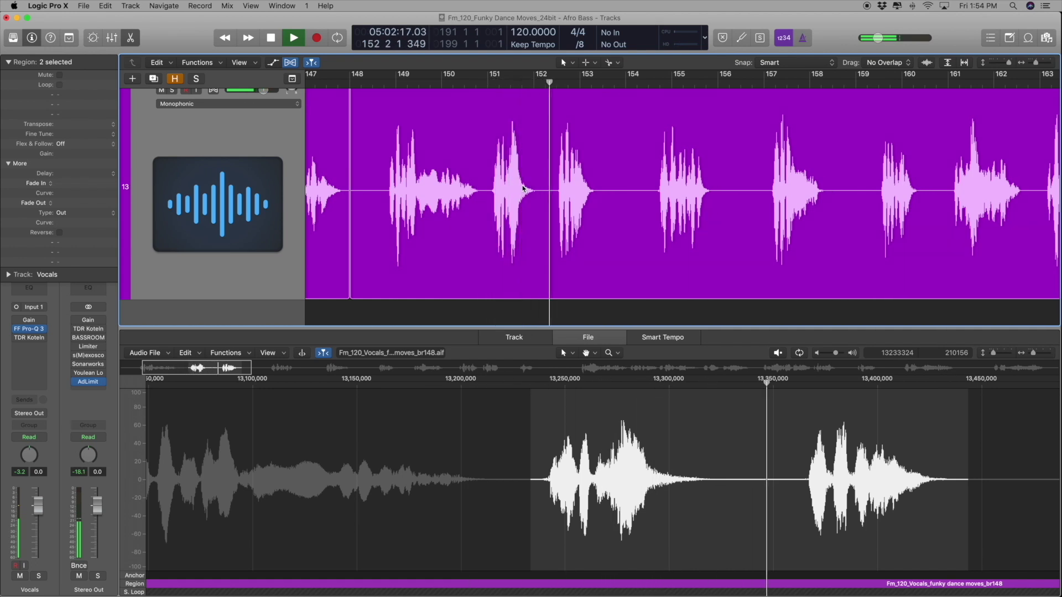
key(super+Left)
key(super+Left)
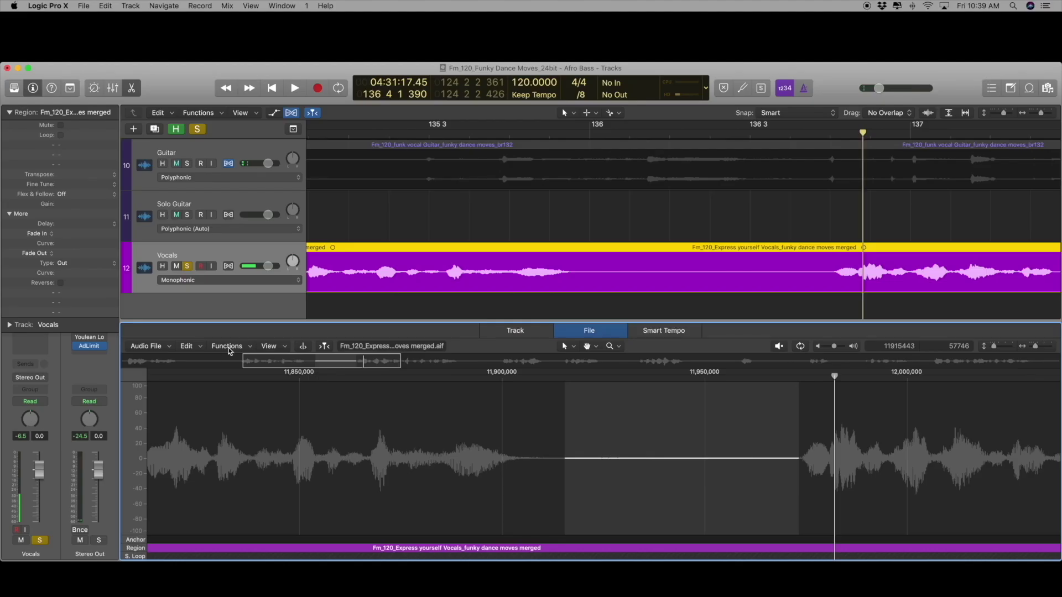
Silence the selected gap of about 57,700 samples between the two vocal phrases before bar 137.
click(230, 348)
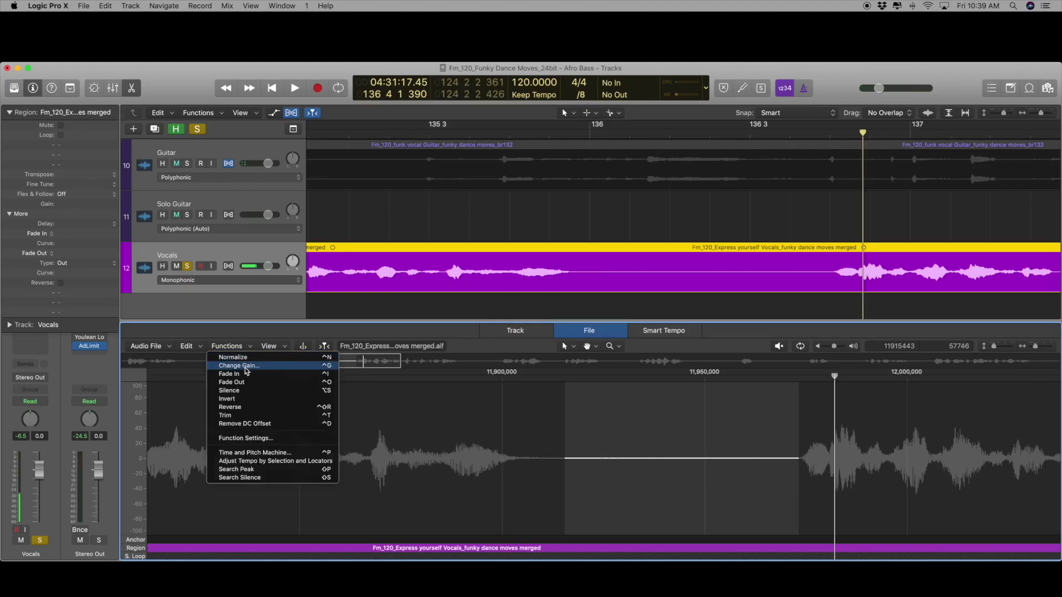
click(244, 390)
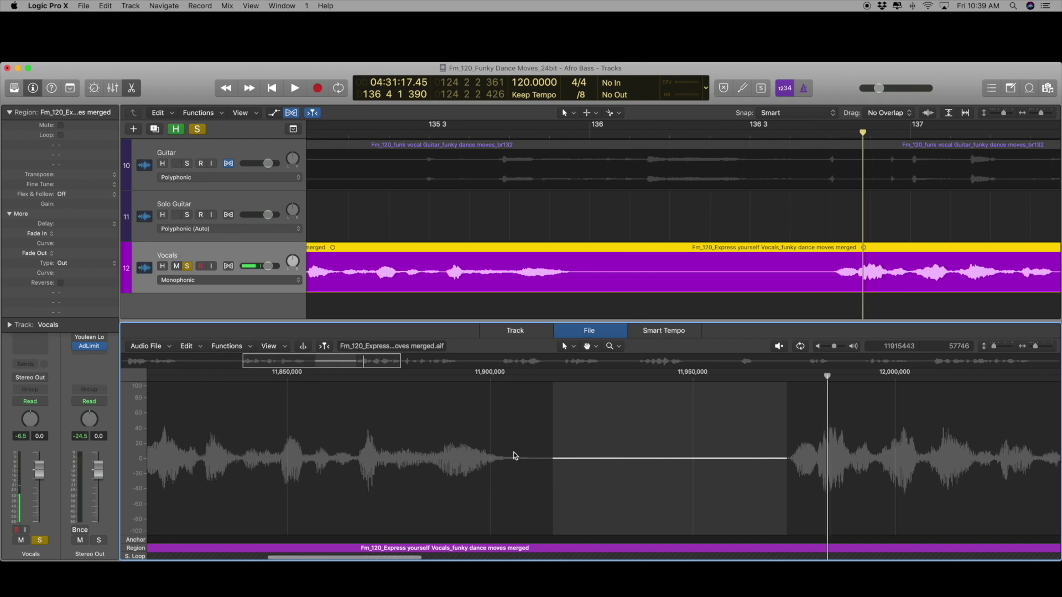
scroll(512, 456, right, 3)
scroll(505, 458, right, 10)
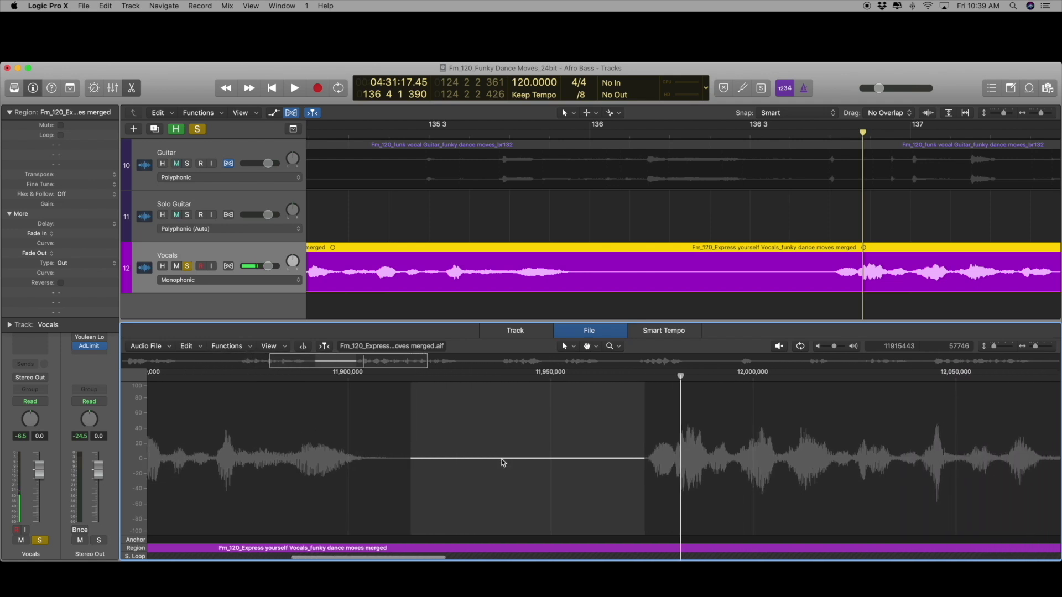
Select about 60,800 samples covering the end of the silent gap and the phrase's start, and preview that selection.
drag(388, 458, 635, 461)
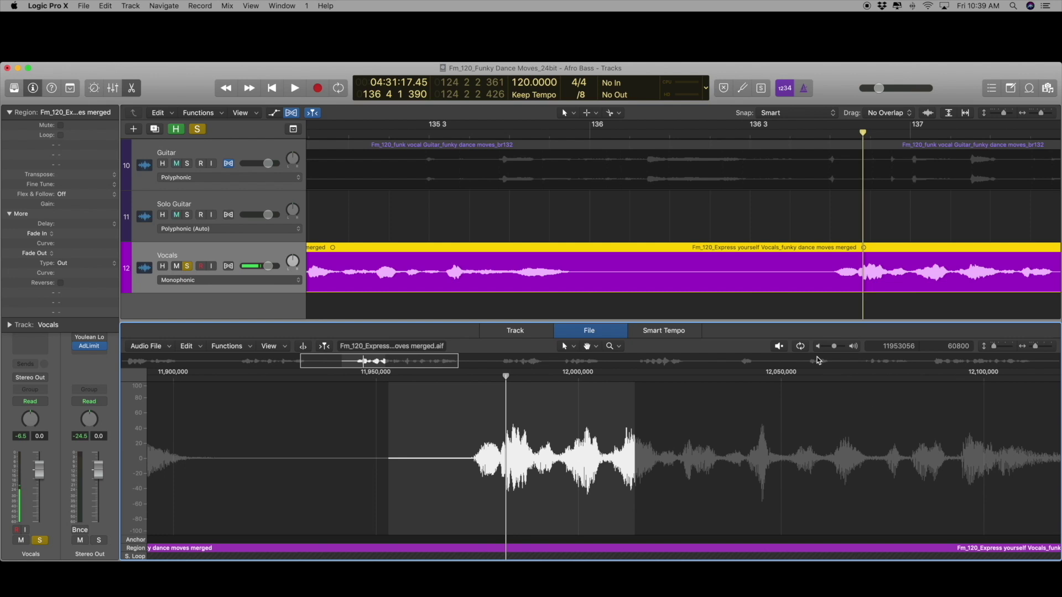
click(780, 348)
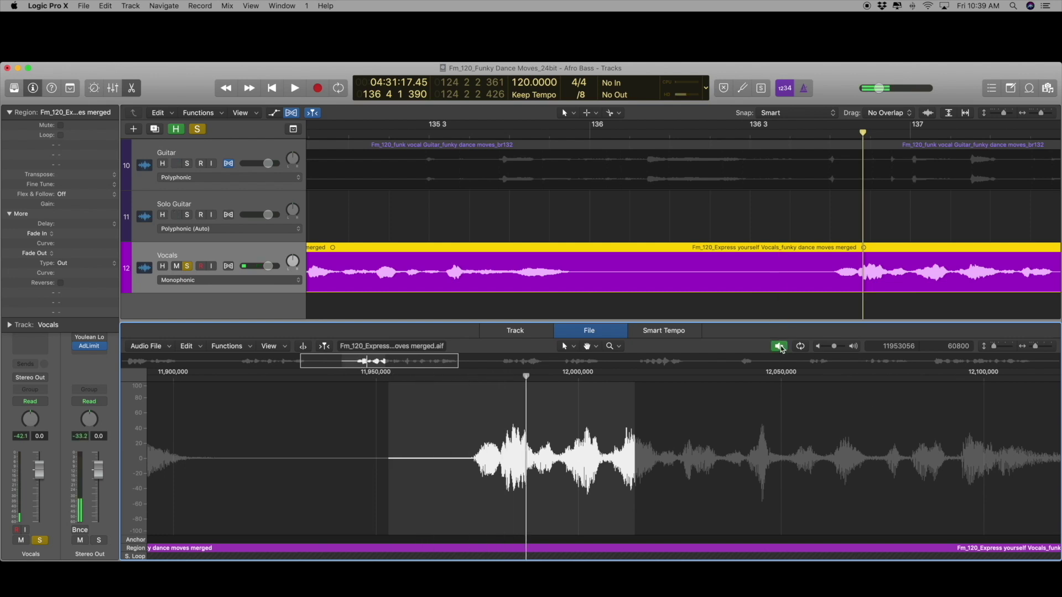
click(781, 348)
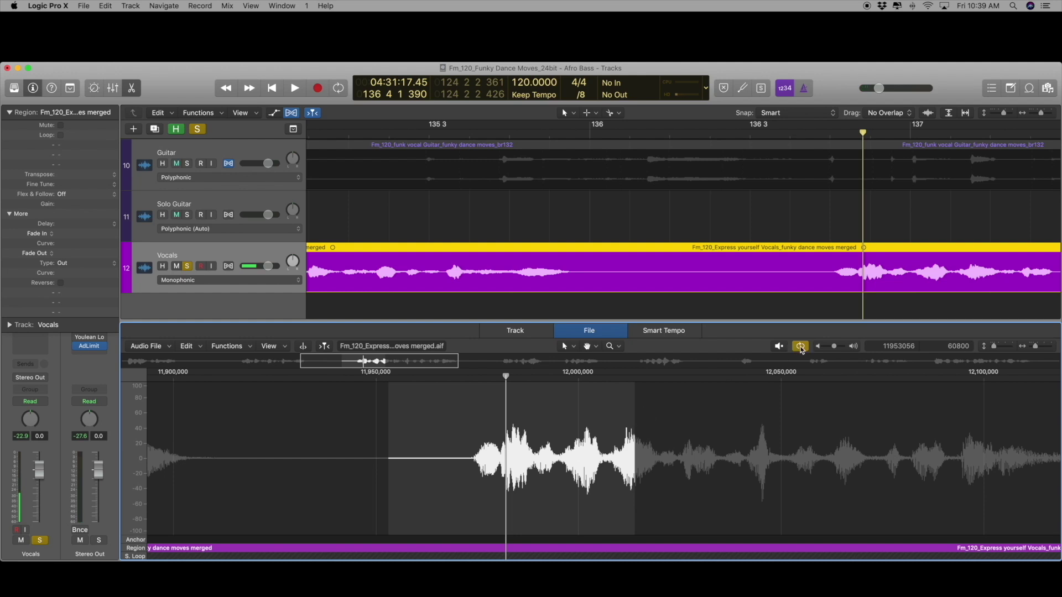
Preview the selected start of the vocal phrase repeatedly with cycle playback enabled in the file editor.
click(783, 347)
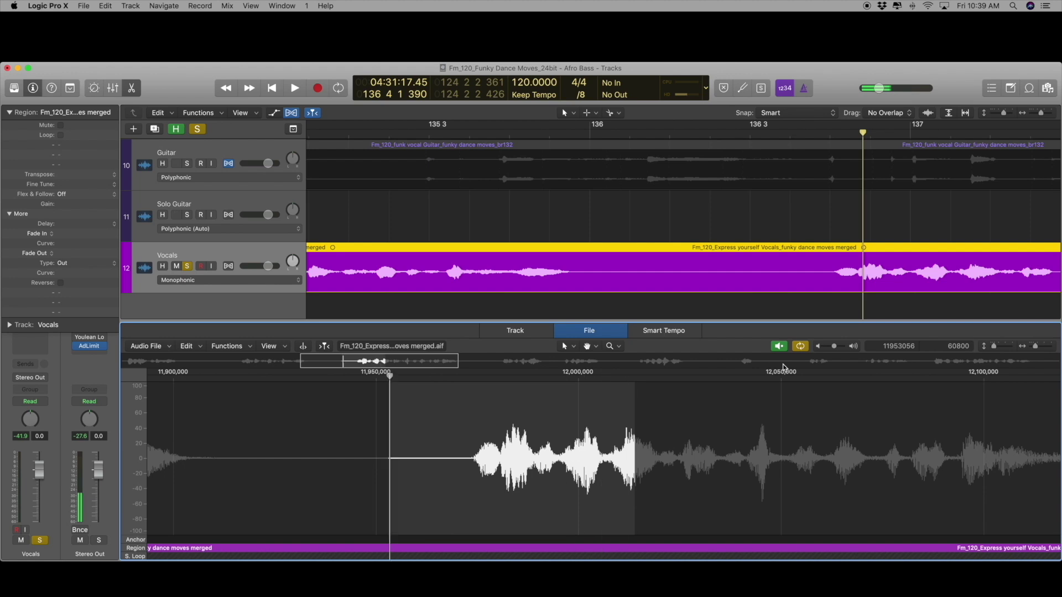
key(space)
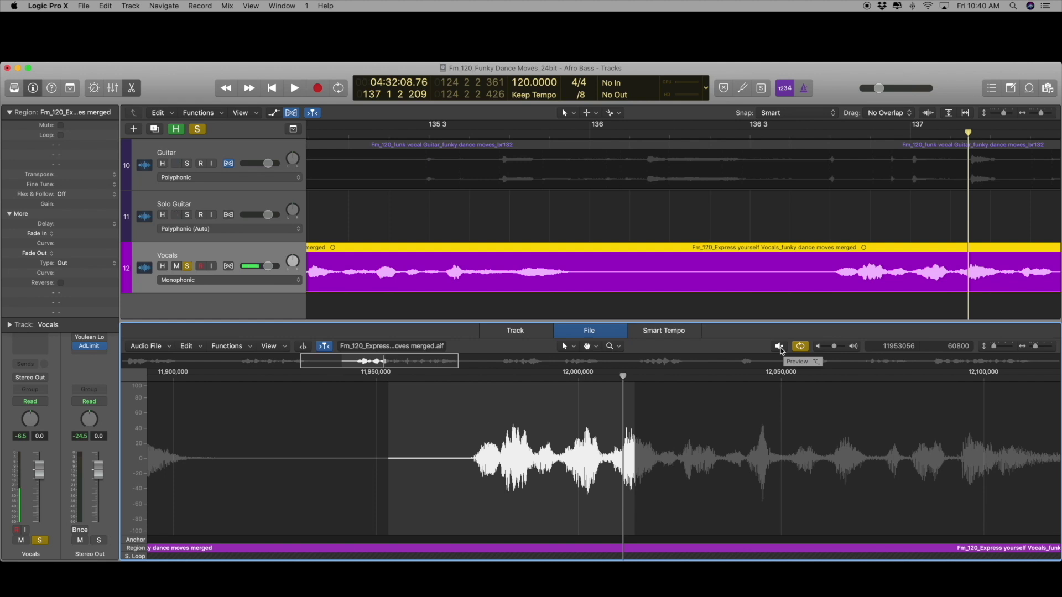
click(779, 346)
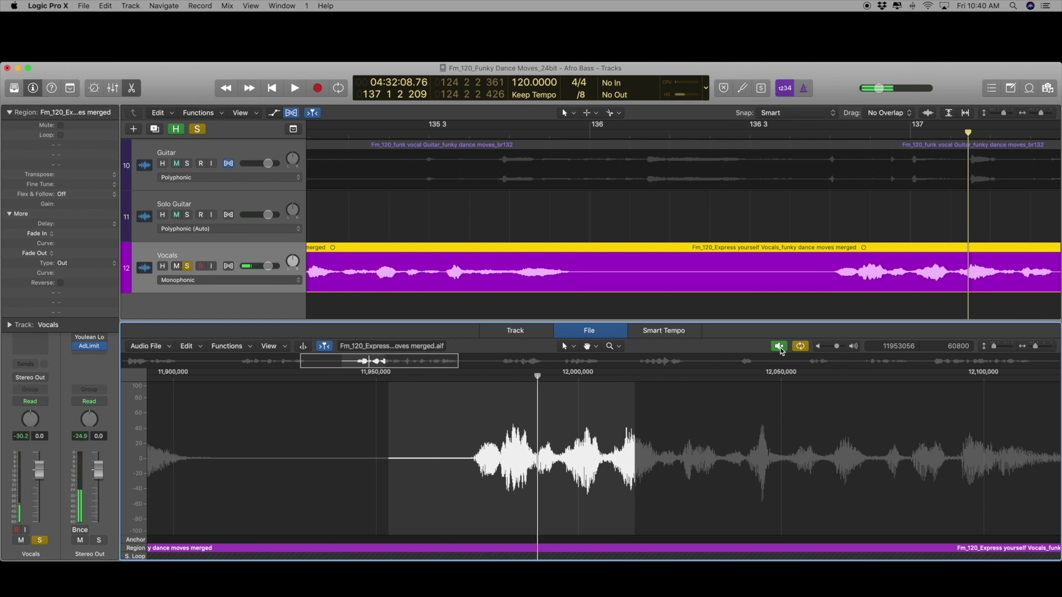
key(space)
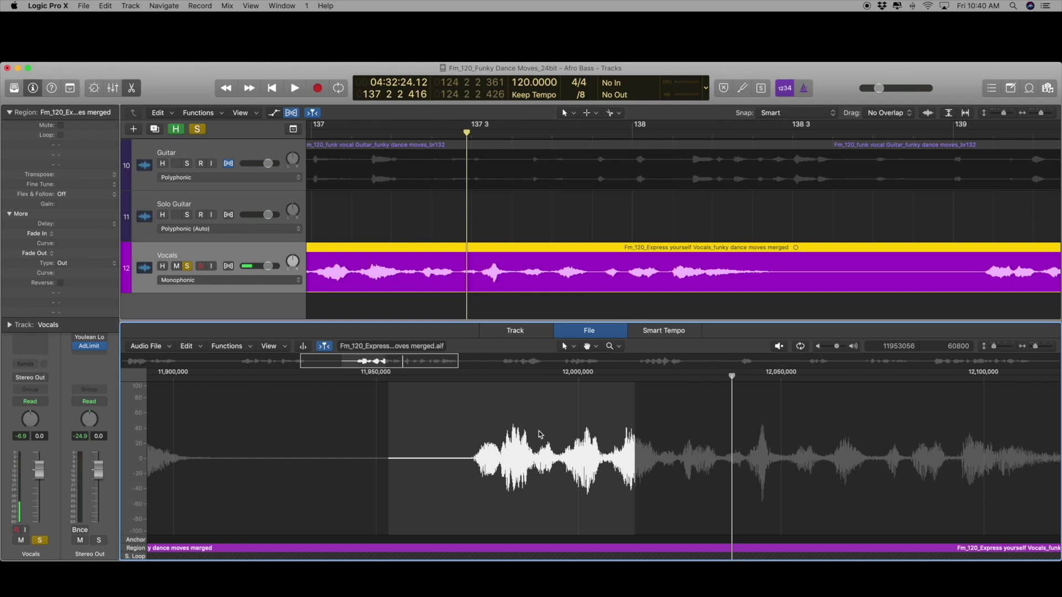
Select the rest of the vocal phrase up to the following pause in the file editor.
scroll(539, 434, right, 5)
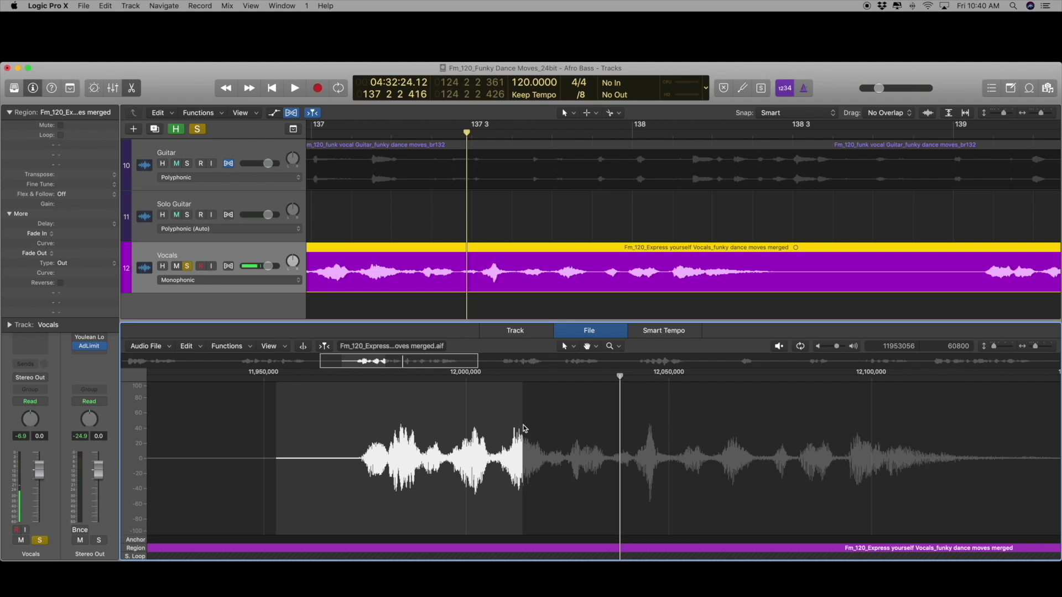
drag(522, 425, 885, 446)
scroll(519, 445, right, 10)
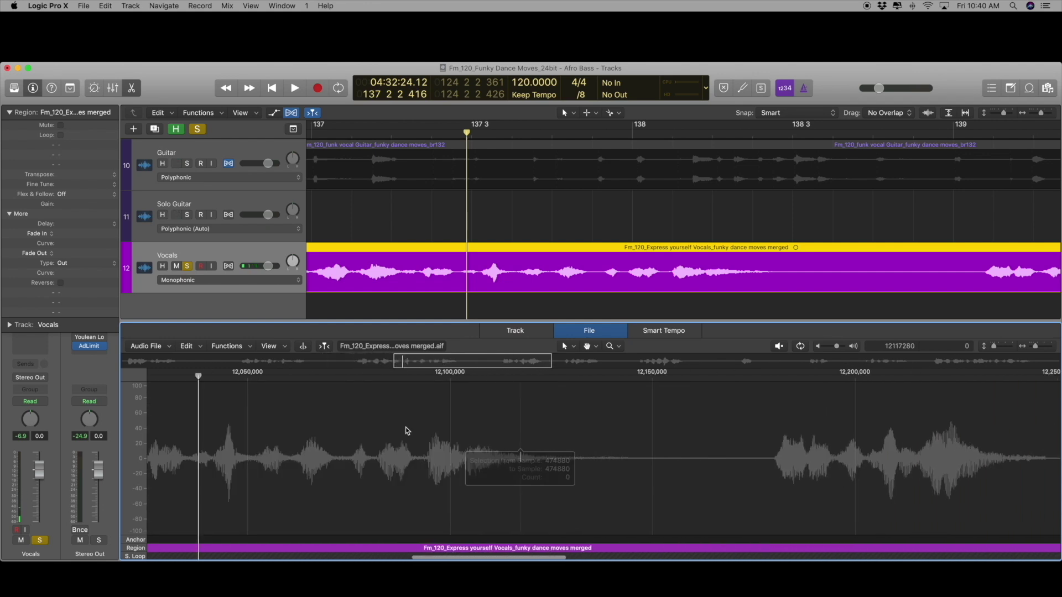
key(space)
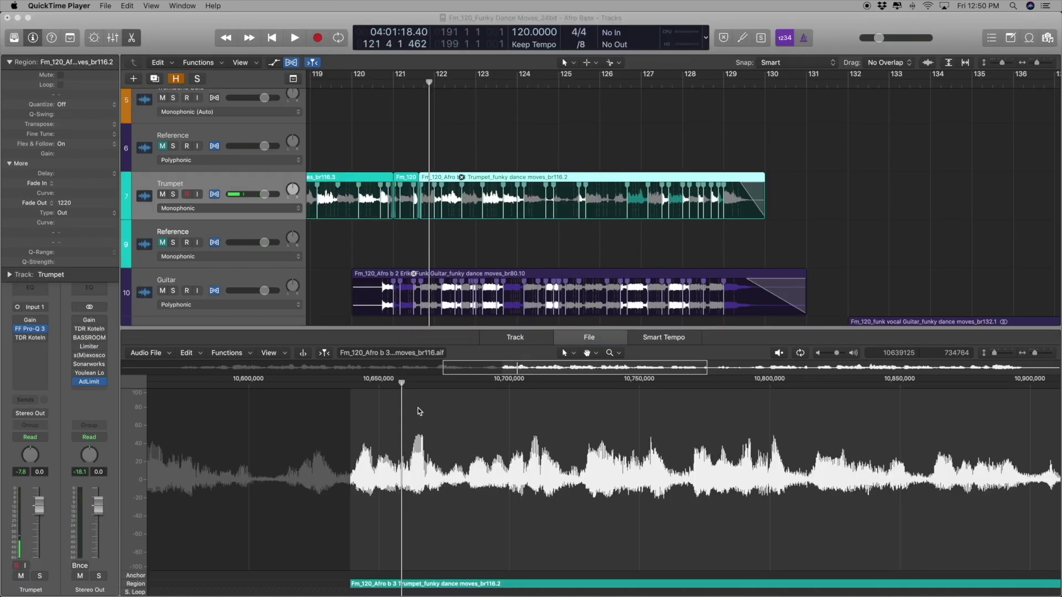
Make the trumpet's file editor active and step the playhead bar by bar forward to bar 125 and back to bar 122.
scroll(429, 417, right, 3)
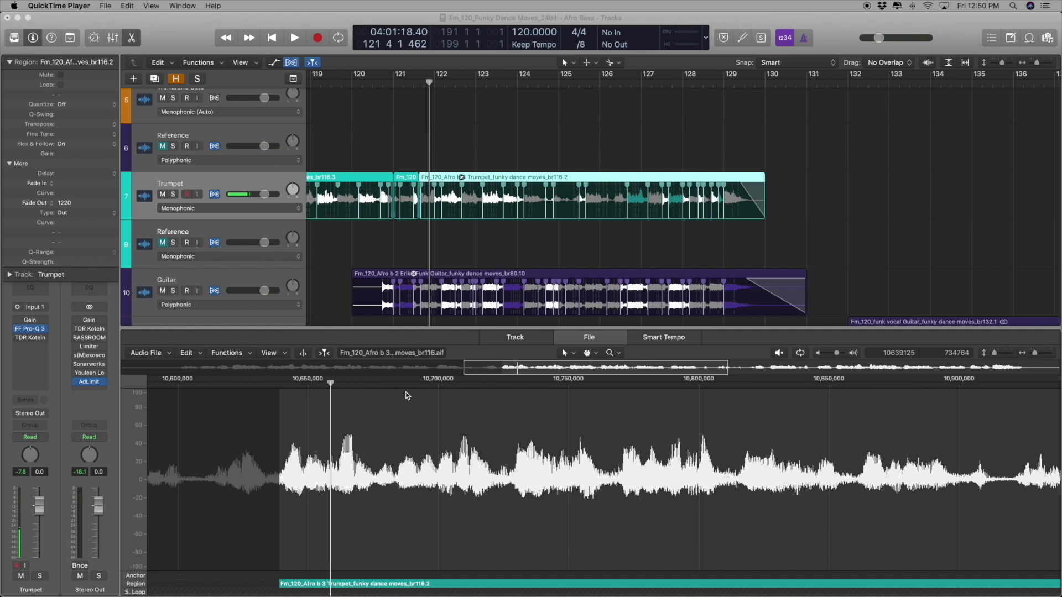
click(424, 334)
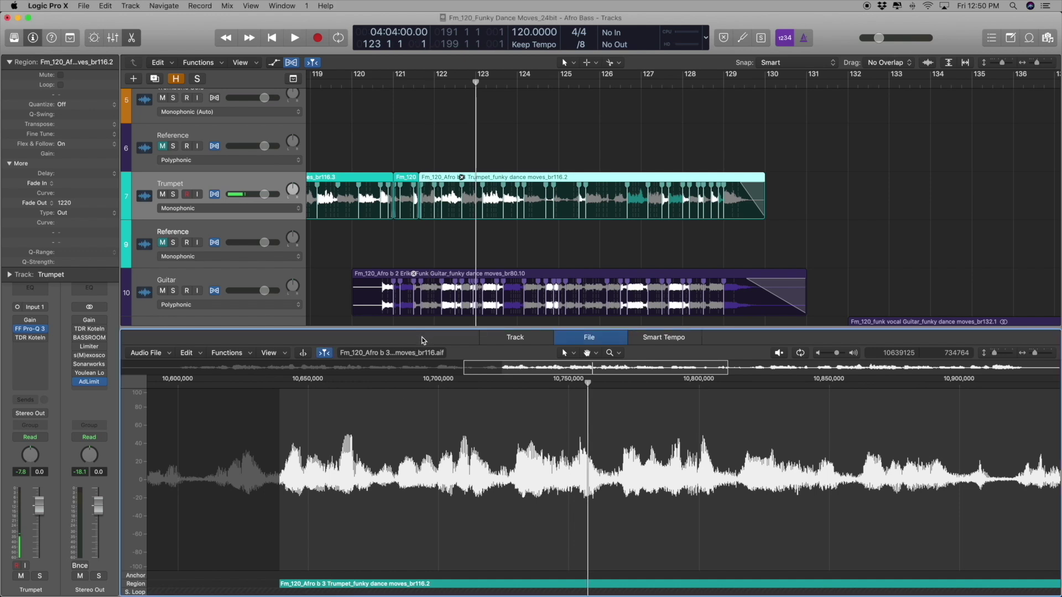
key(period)
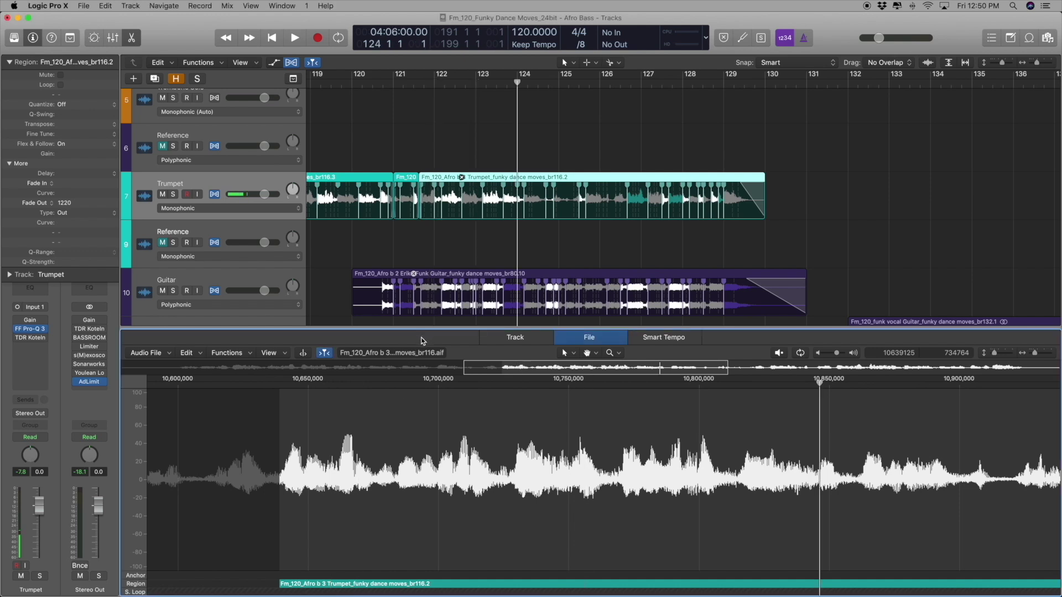
key(period)
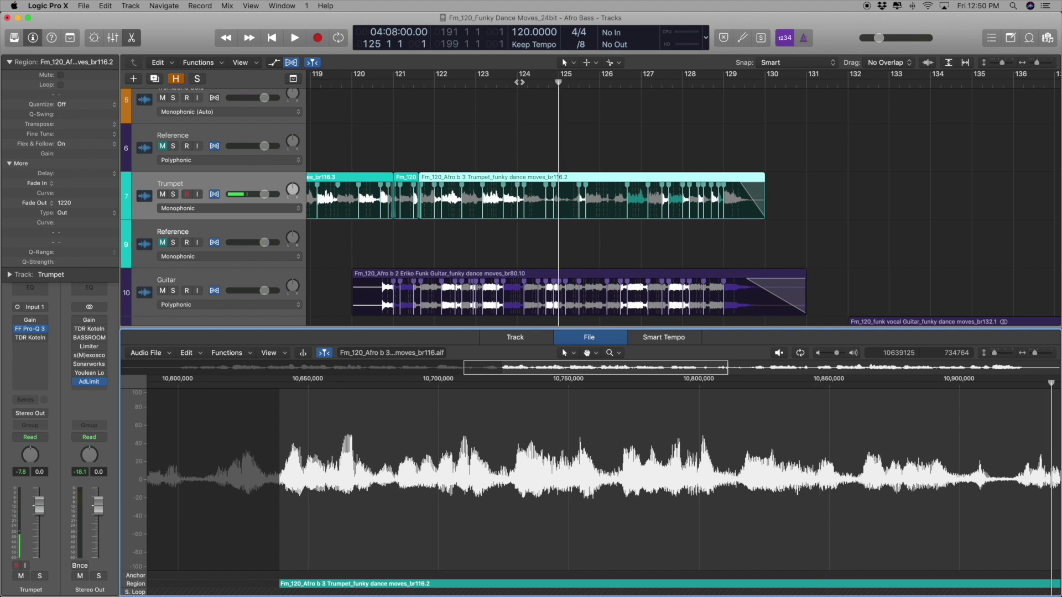
key(comma)
key(comma)
key(comma)
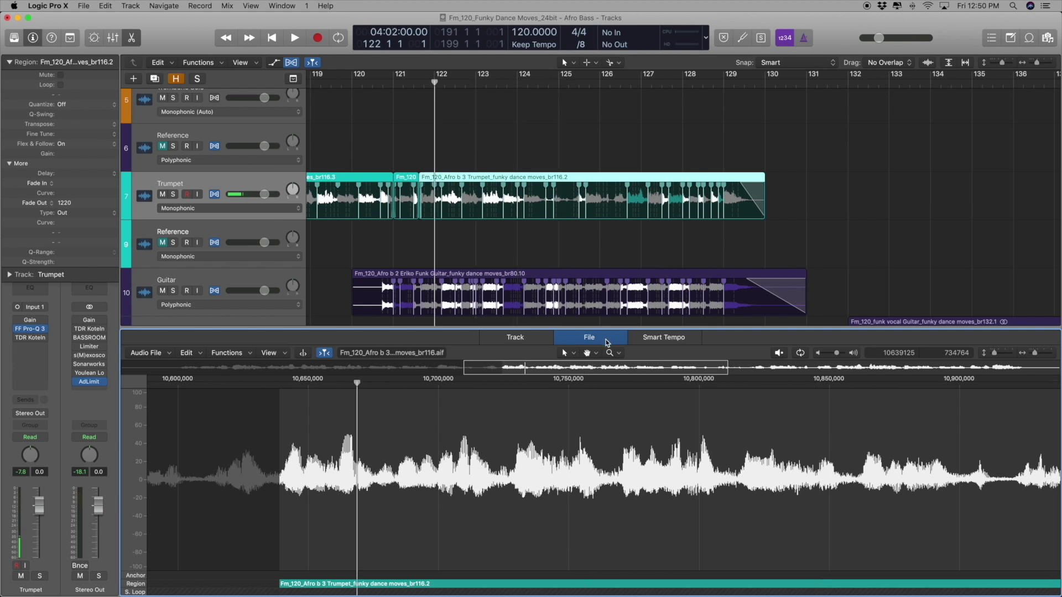
Play the trumpet briefly from bar 122 and move the playhead forward to bar 123.
key(space)
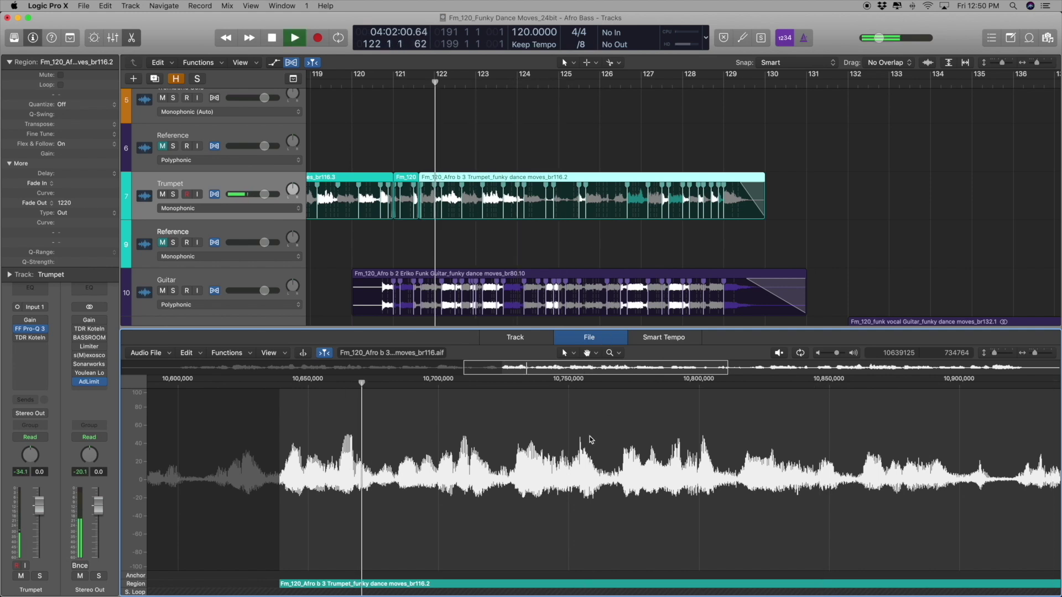
key(space)
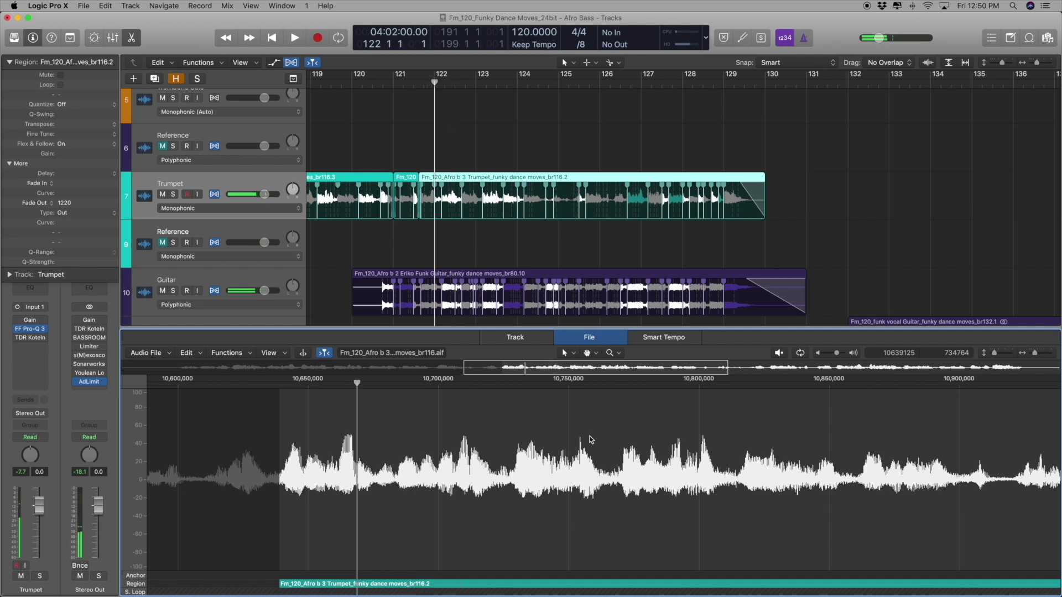
key(period)
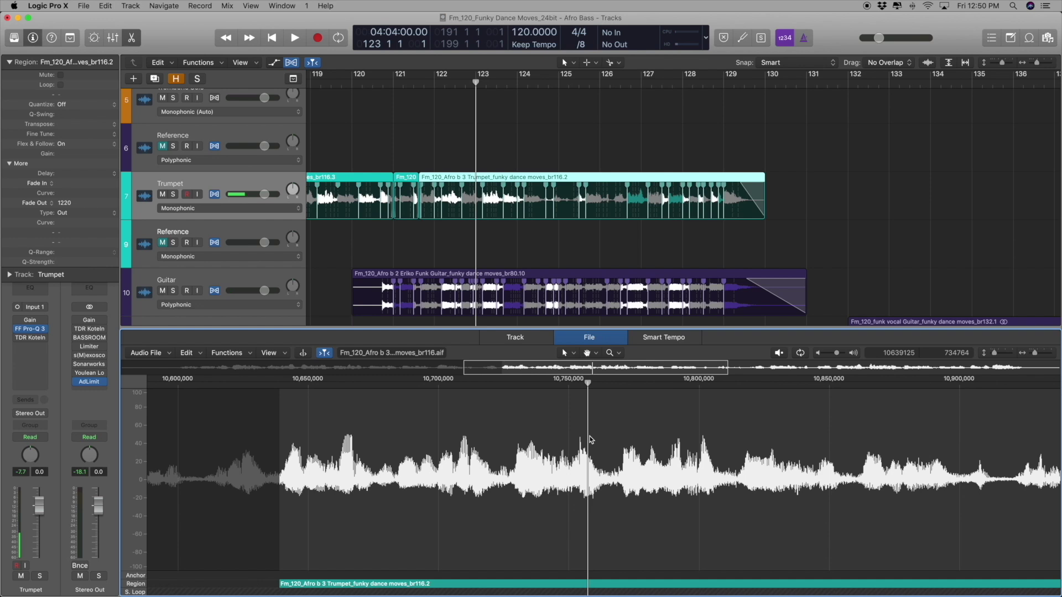
Examine the trumpet waveform around bar 123 at different horizontal and vertical magnifications.
key(super+Down)
key(super+Down)
key(super+Down)
key(super+Down)
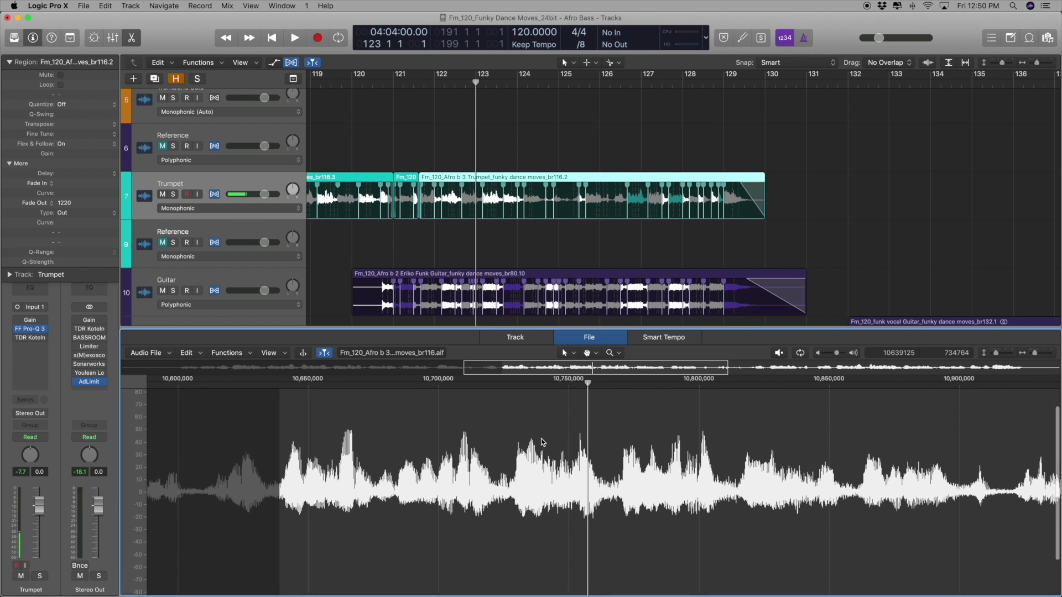
key(super+Right)
scroll(542, 442, right, 5)
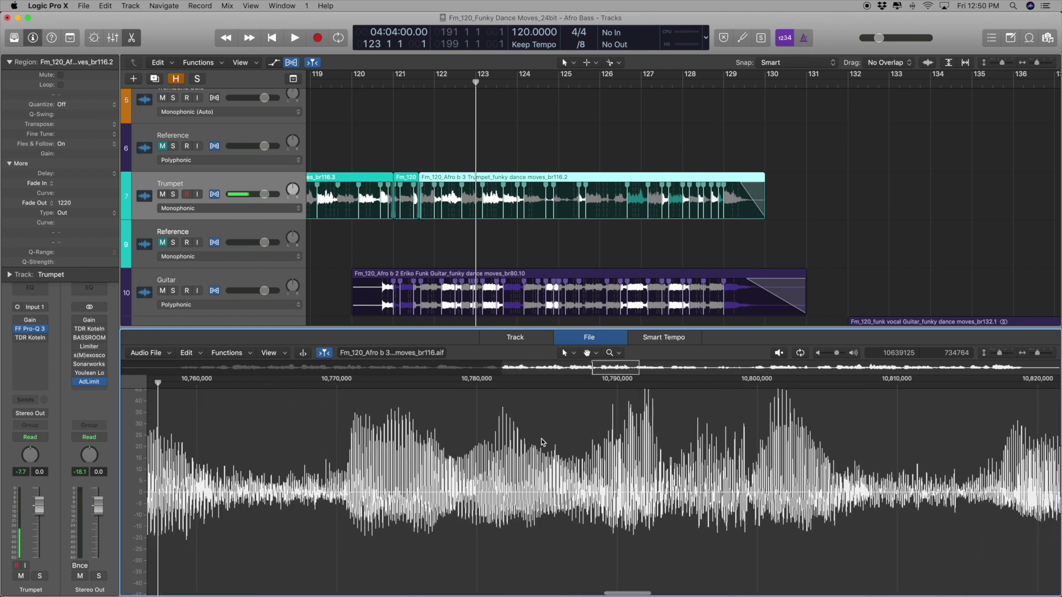
scroll(473, 448, up, 3)
scroll(472, 448, down, 3)
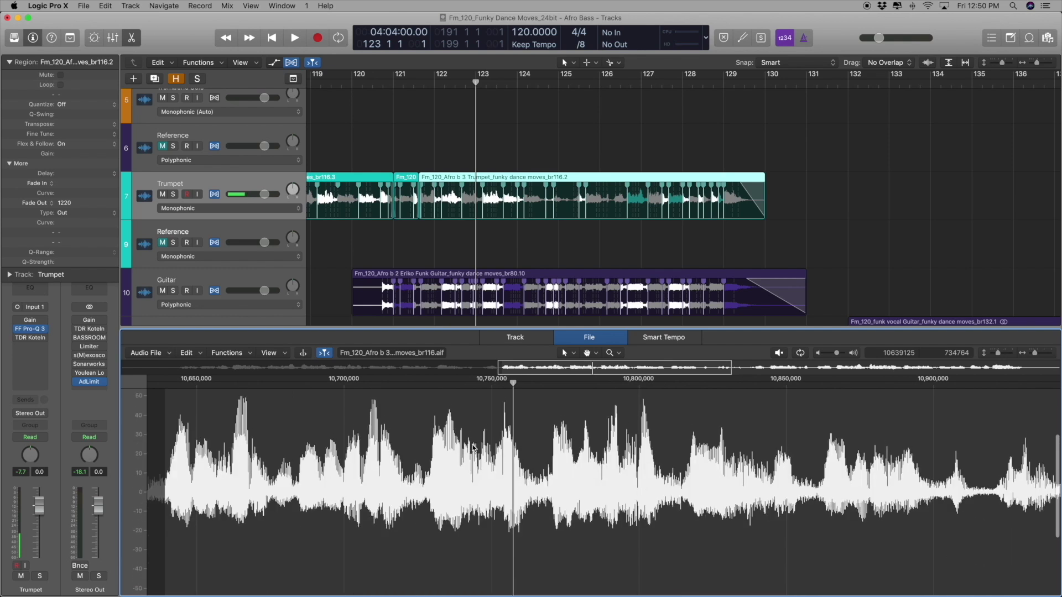
scroll(469, 452, up, 4)
scroll(470, 451, down, 3)
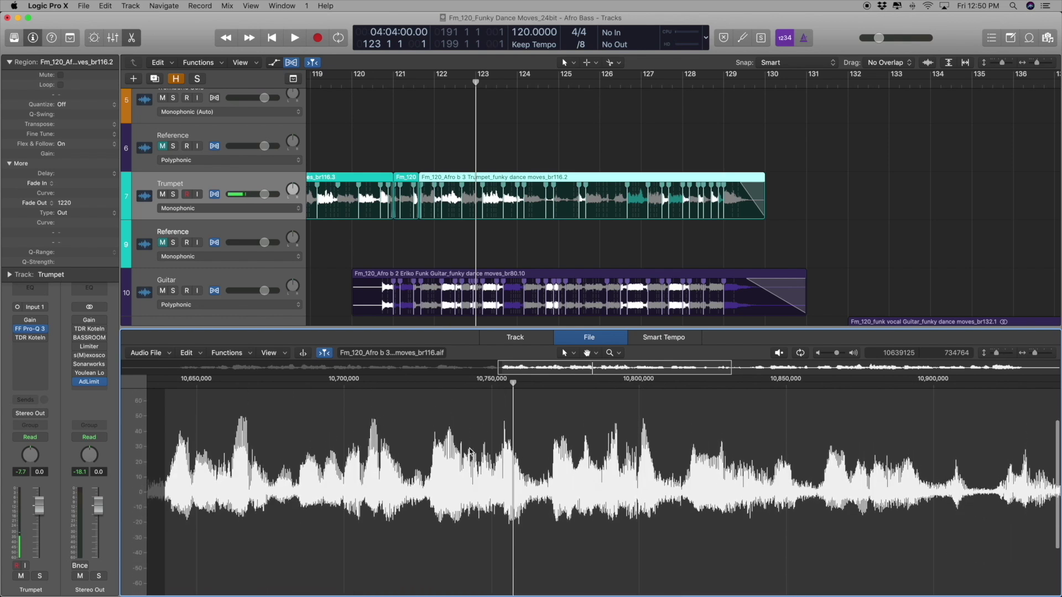
scroll(469, 452, up, 5)
scroll(469, 452, down, 5)
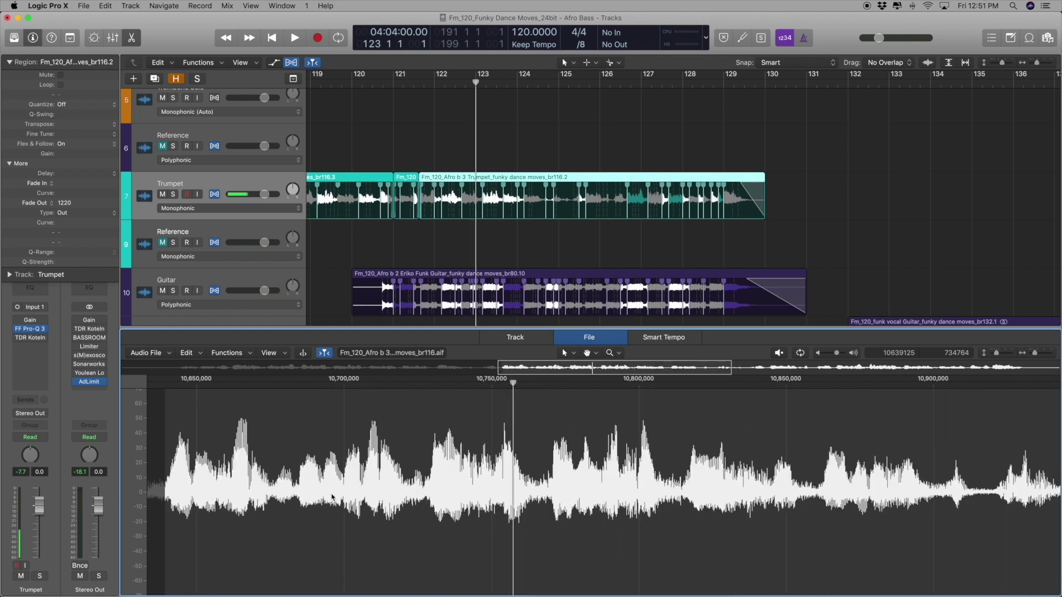
Play the trumpet file from about sample 10,693,000 for a short stretch.
double_click(322, 387)
key(space)
key(space)
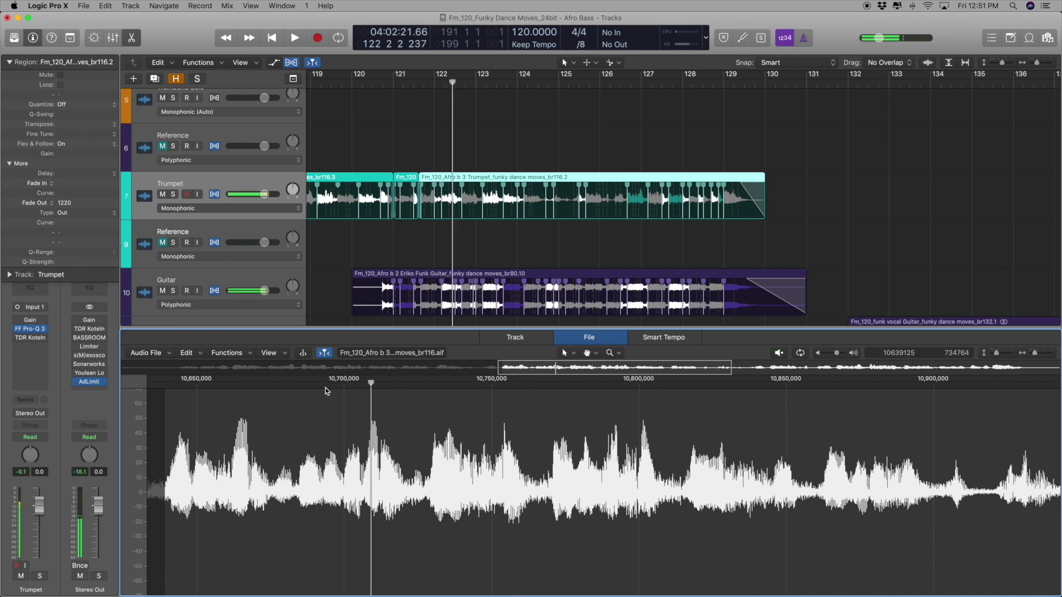
Scrub the trumpet audio back to about sample 10,708,000 and place the playhead at 122 2 2 468.
click(338, 385)
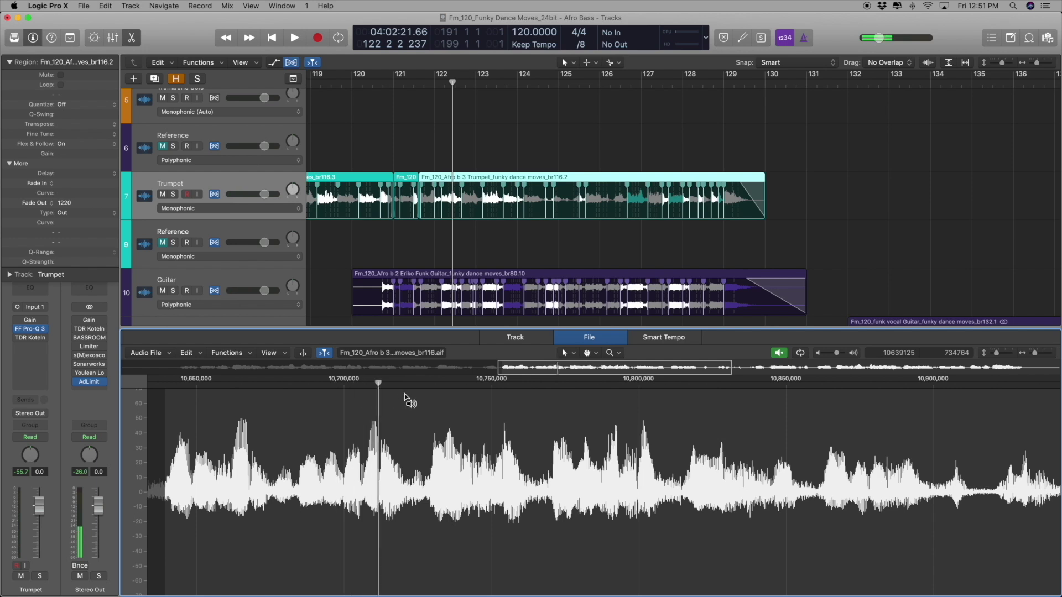
drag(599, 400, 366, 390)
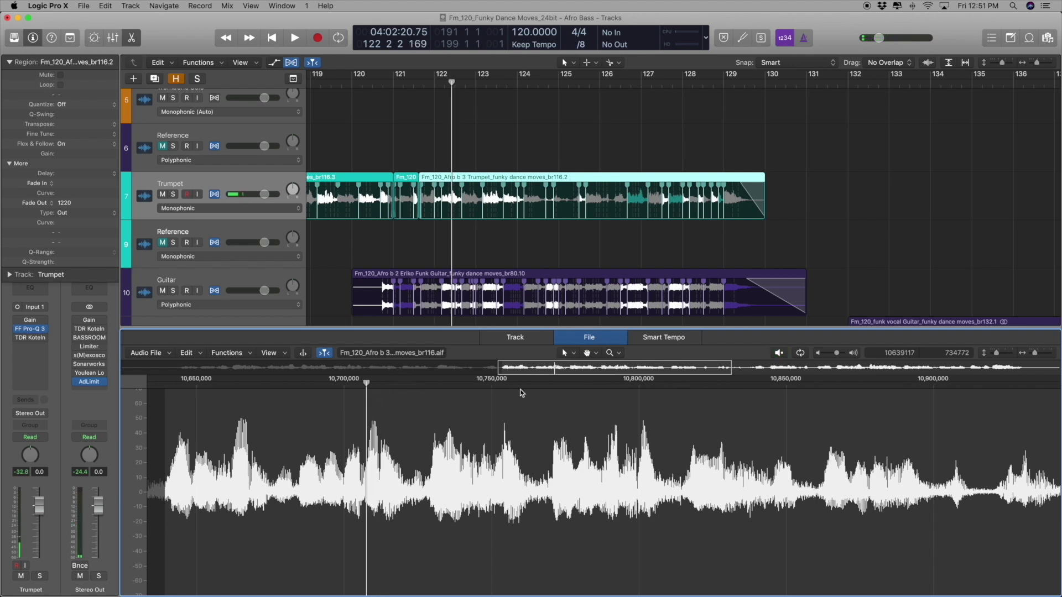
click(388, 385)
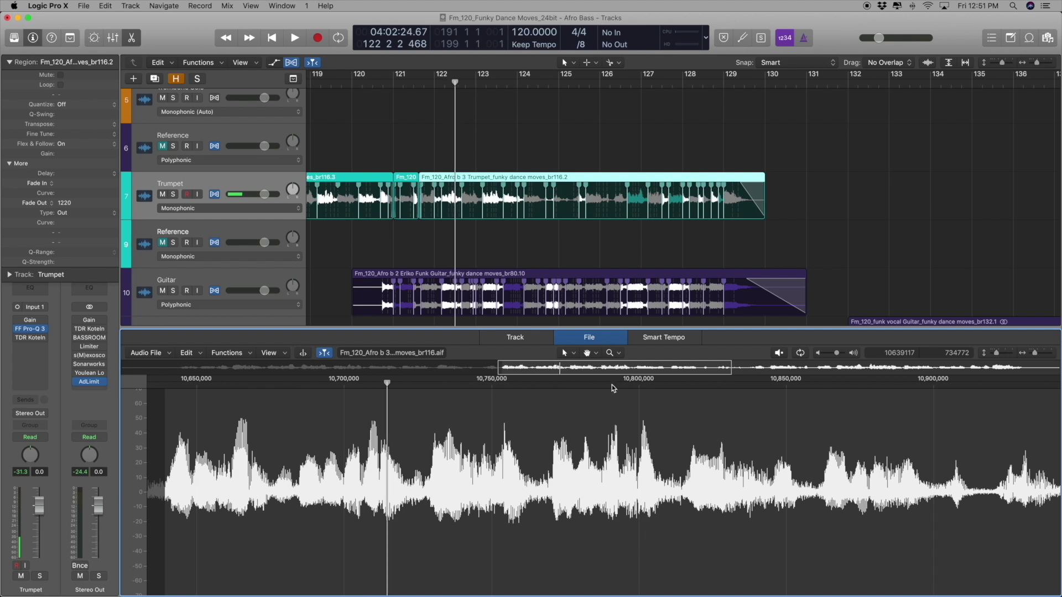
Place the playhead at 123 2 2 467, view the end of the trumpet file, and return to the region's start and region lane.
click(651, 386)
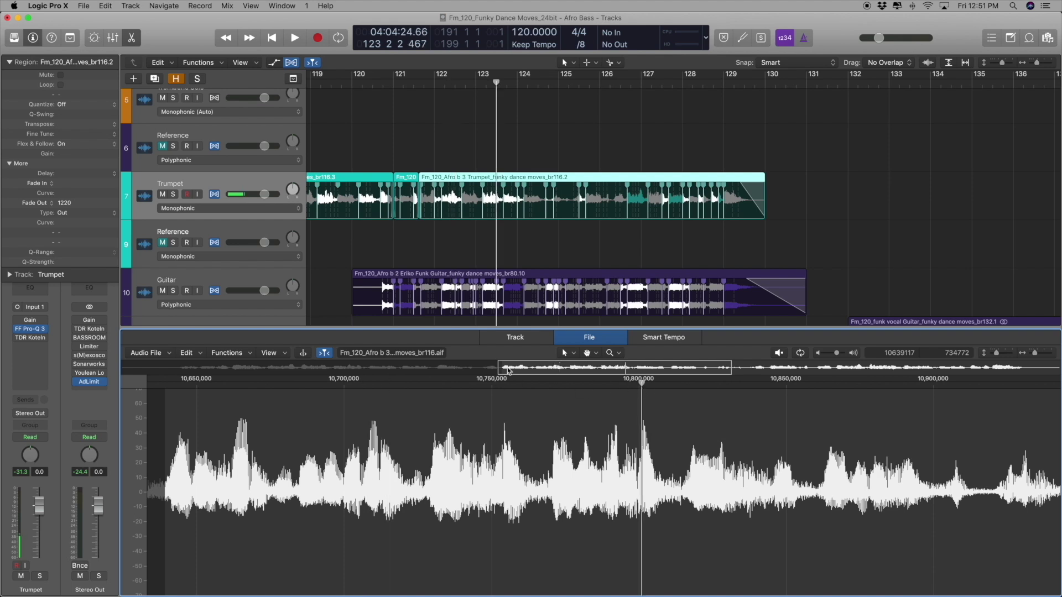
click(824, 369)
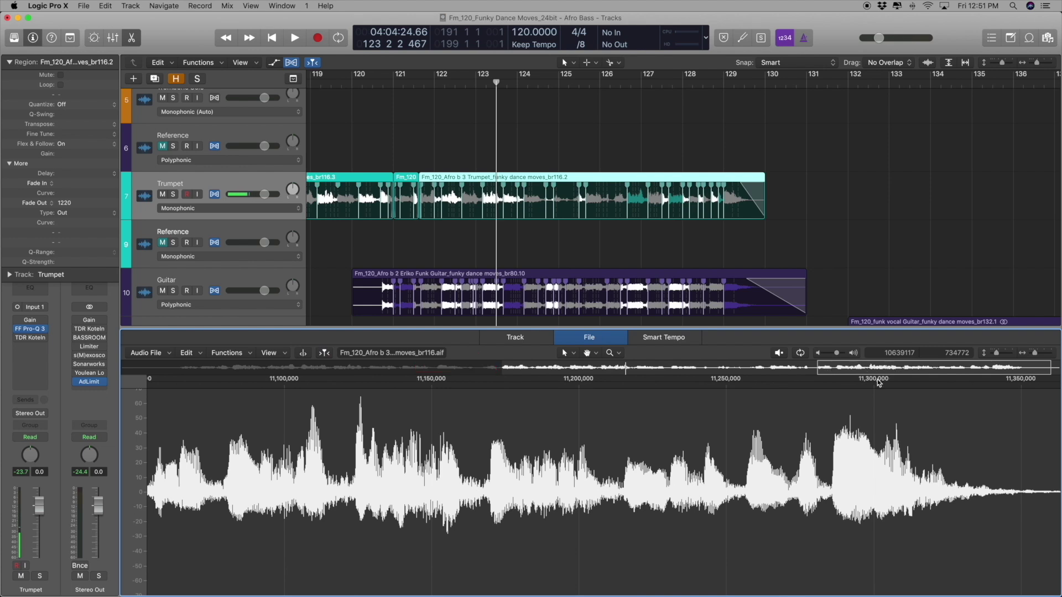
scroll(774, 412, left, 20)
scroll(382, 480, down, 5)
scroll(419, 491, right, 5)
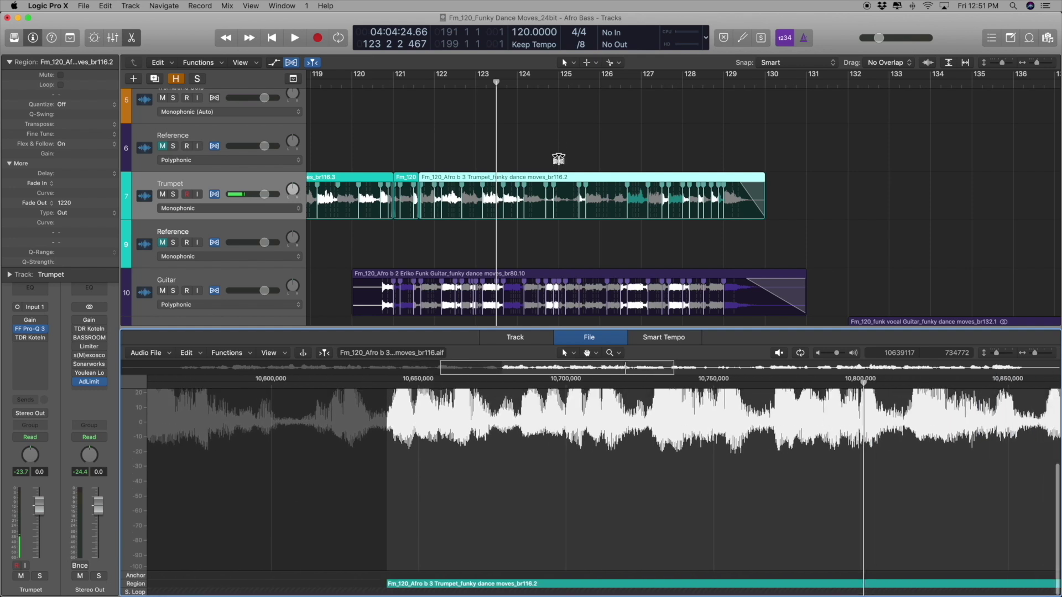
Select the first trumpet region, ending in br116.3, for the file editor and place the playhead at its start, bar 116.
scroll(487, 145, left, 3)
scroll(487, 144, left, 8)
click(479, 179)
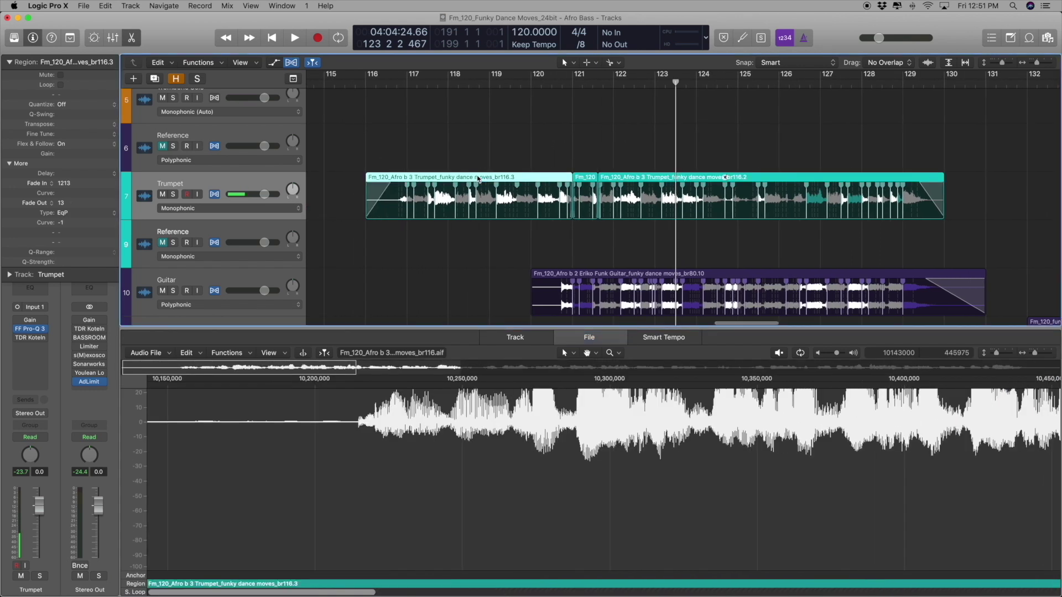
key(shift+Return)
scroll(271, 570, left, 2)
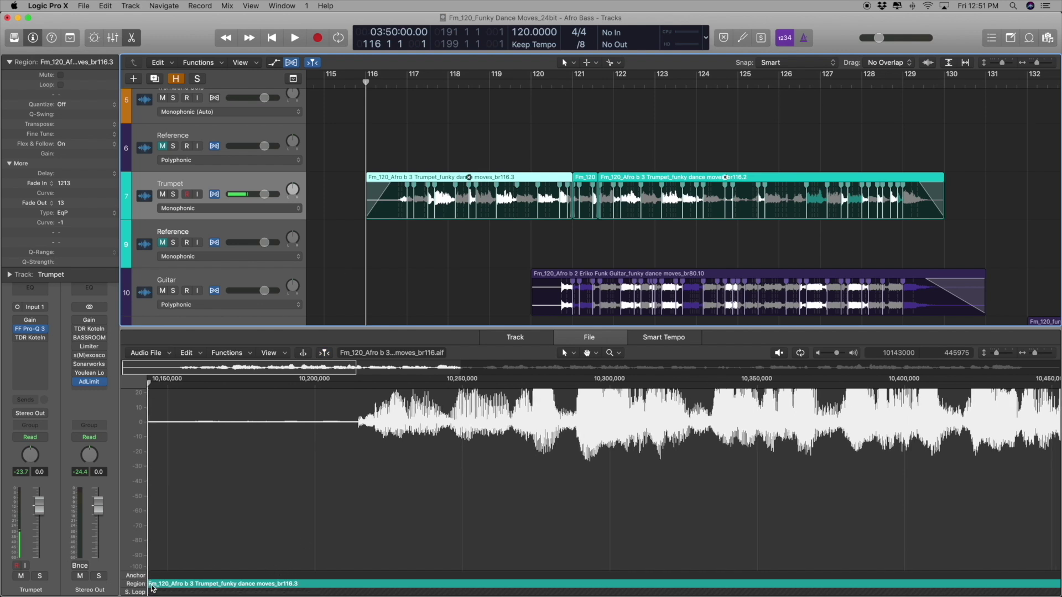
Select the short trumpet region at bar 121, place the playhead at its start, and extend its end to about sample 10,678,000.
click(582, 180)
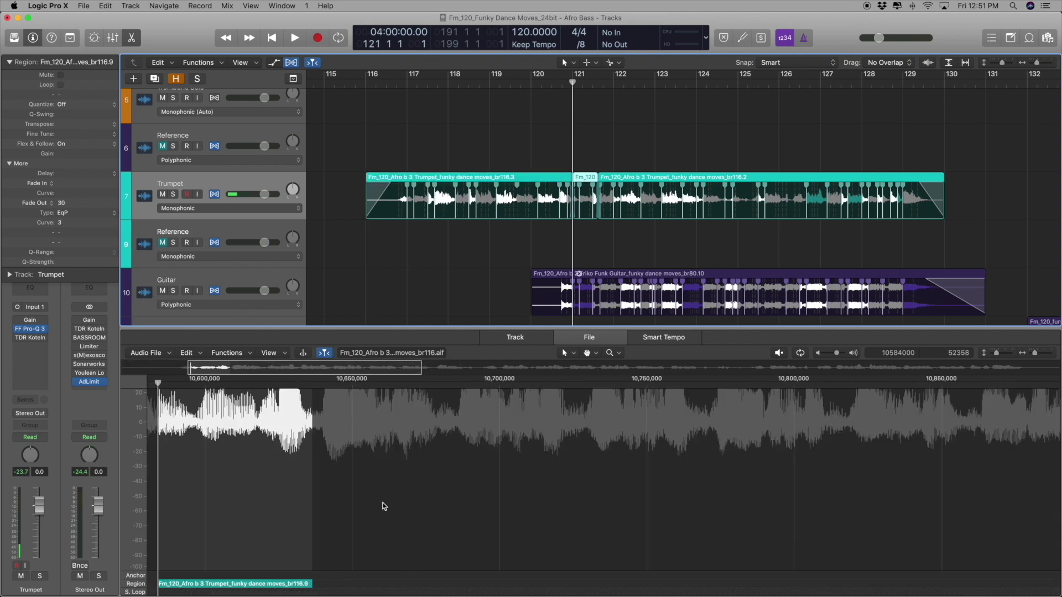
scroll(568, 463, left, 5)
scroll(651, 526, right, 3)
scroll(664, 521, left, 3)
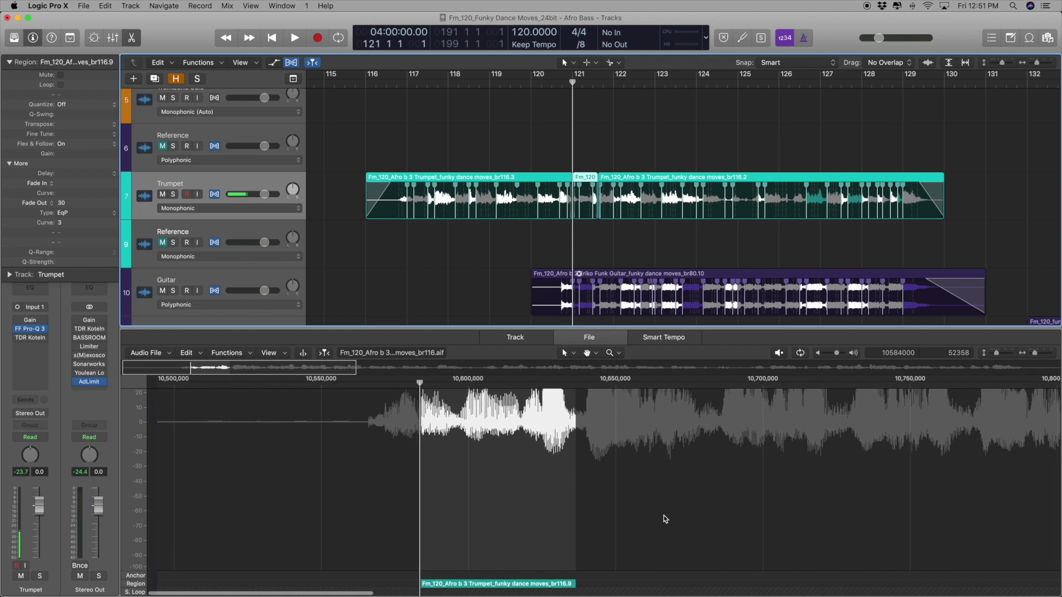
scroll(652, 513, up, 2)
scroll(652, 513, right, 5)
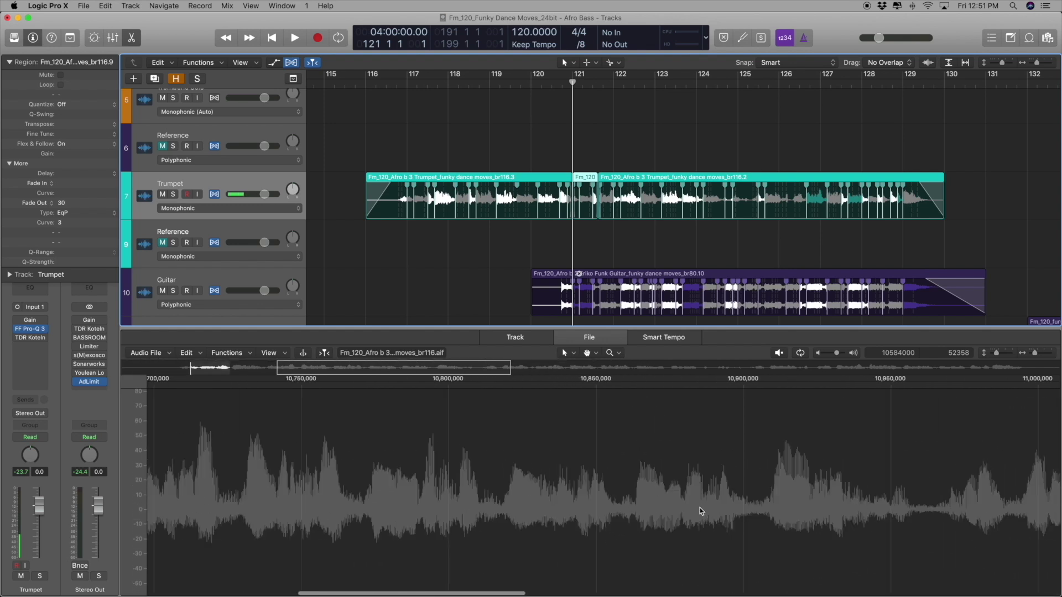
scroll(699, 508, down, 3)
scroll(406, 501, left, 1)
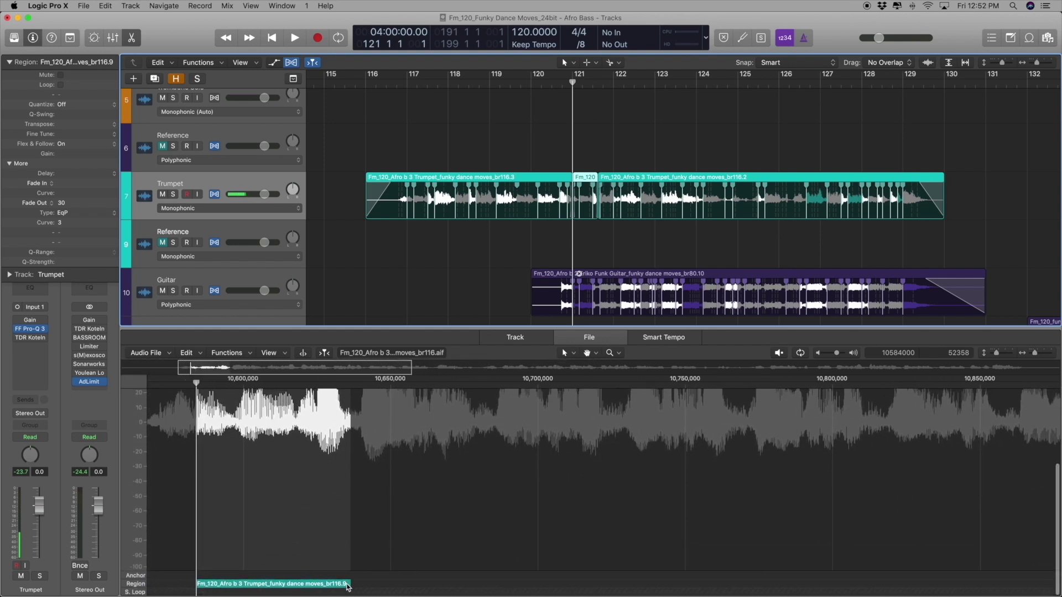
drag(349, 585, 471, 583)
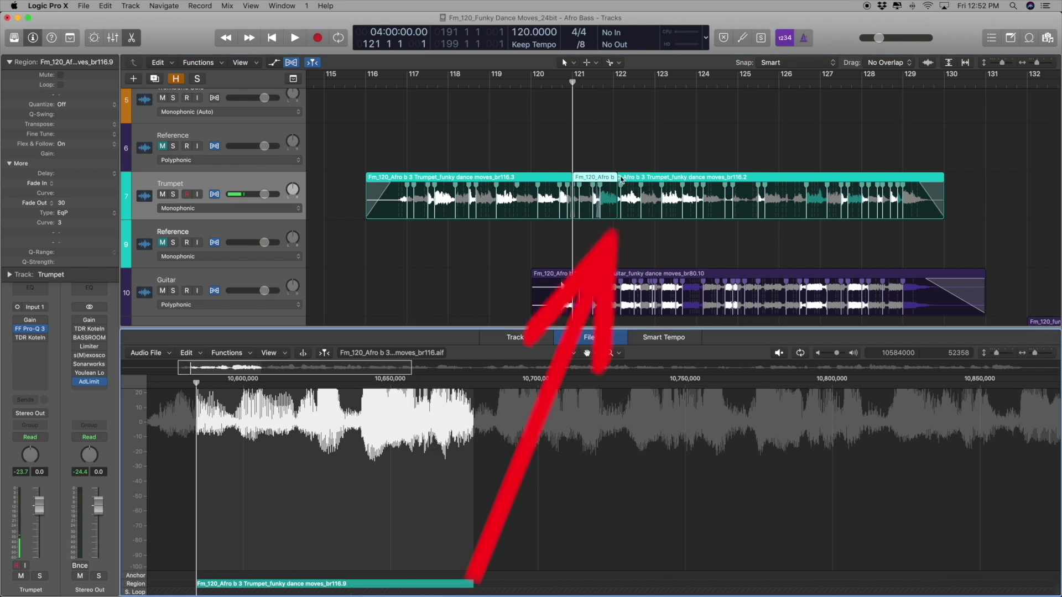